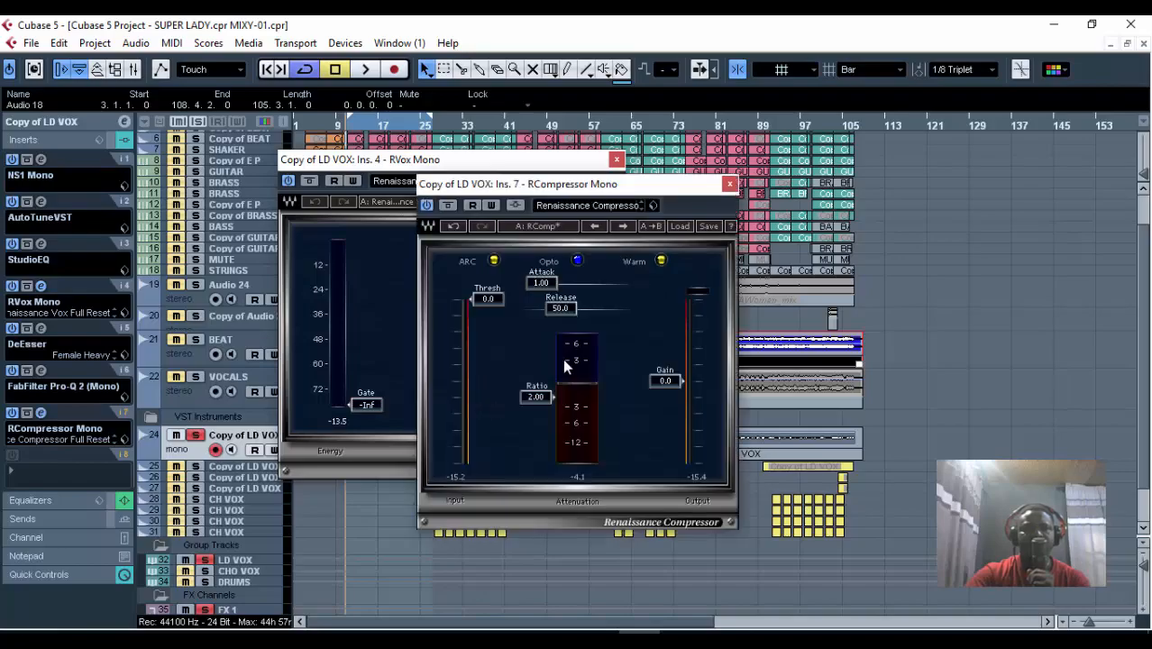
Arrange the RVox and RCompressor windows side by side to view their settings, and close both.
drag(653, 189, 874, 175)
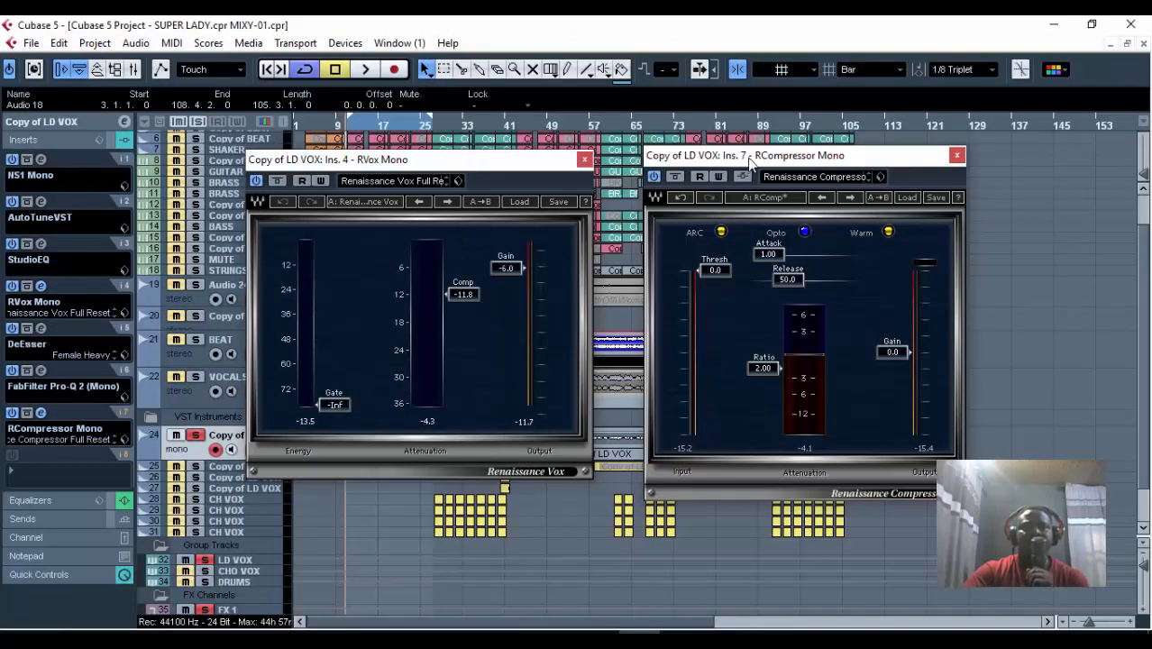
drag(748, 159, 790, 158)
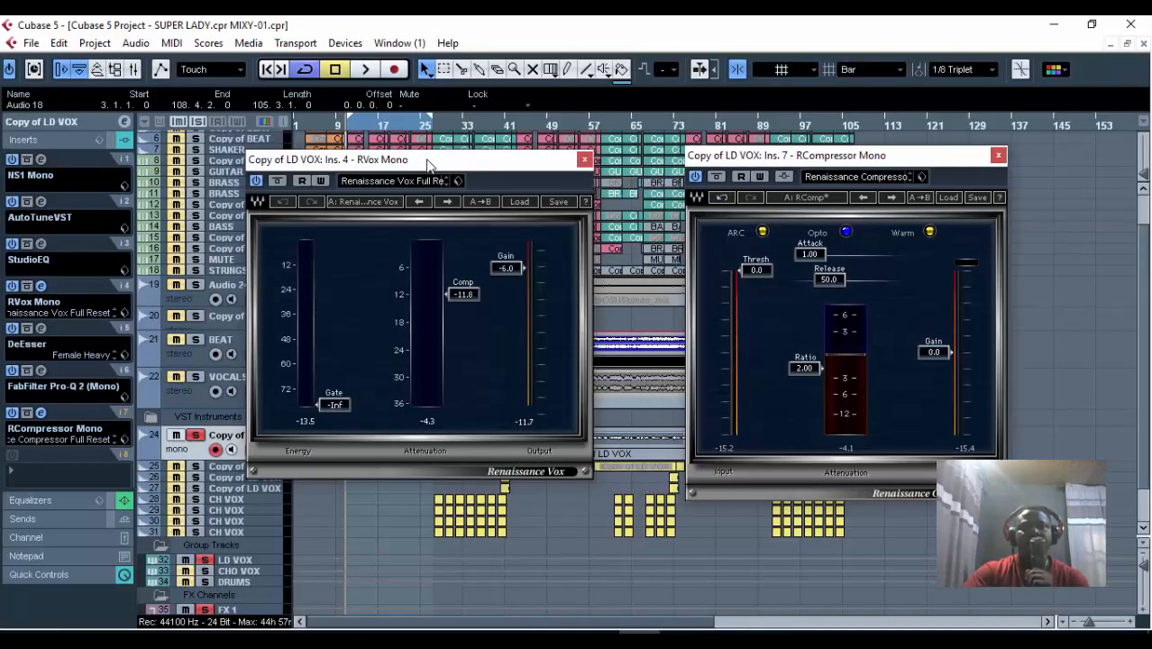
drag(426, 159, 442, 166)
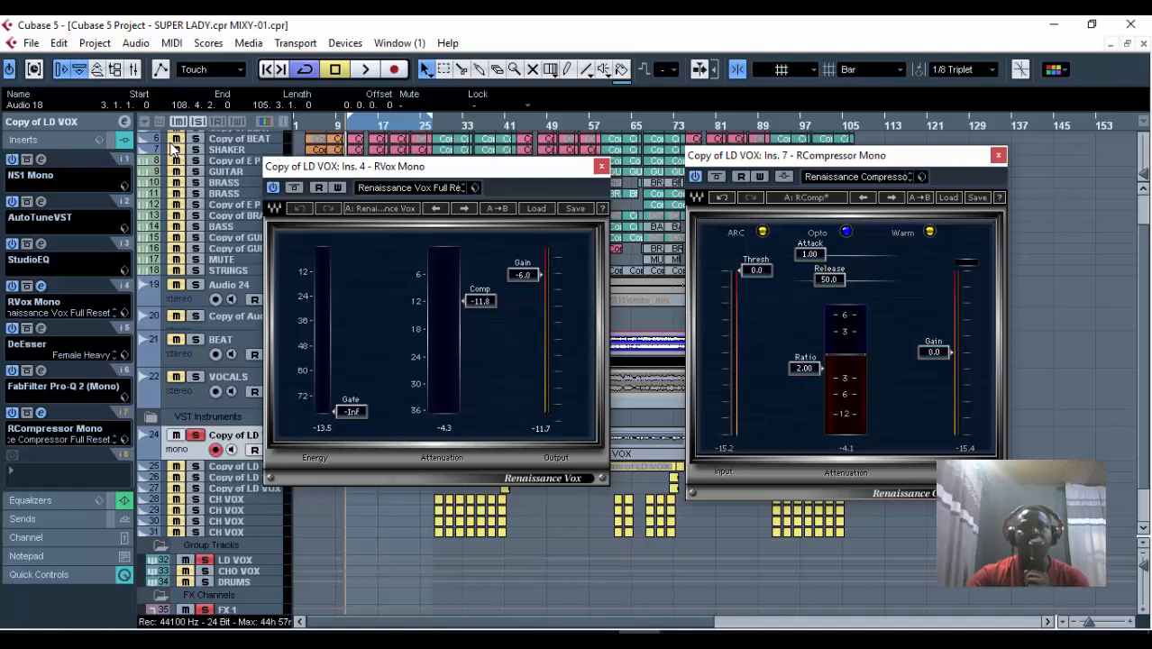
key(Escape)
key(Escape)
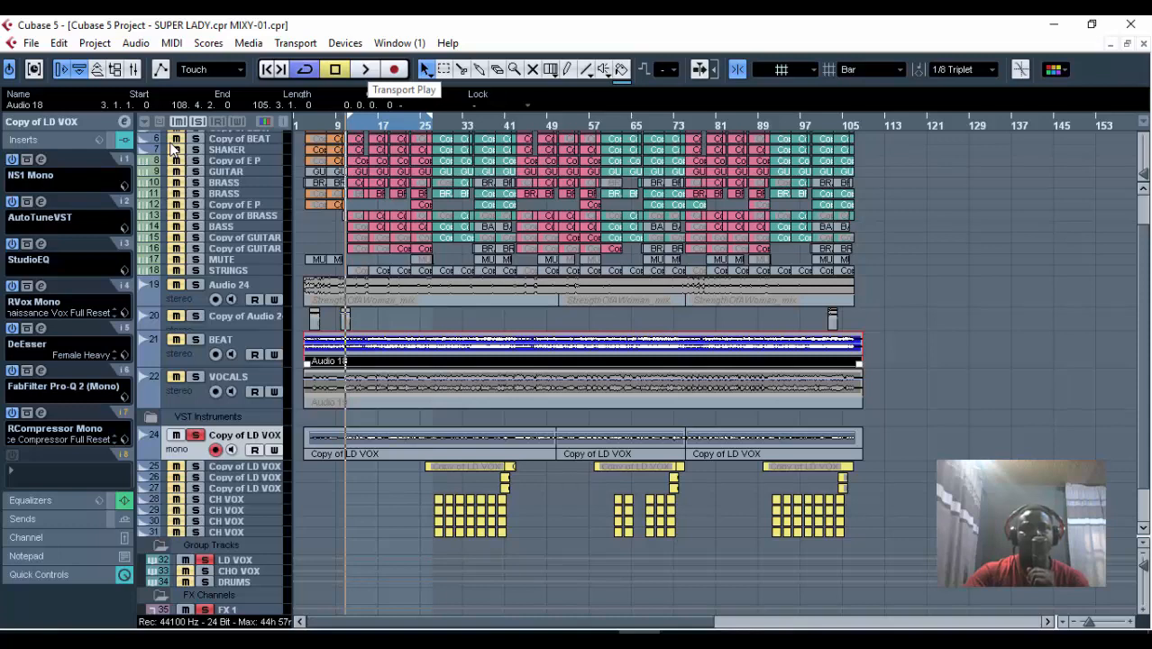
Play the lead vocal with the RVox and RCompressor inserts deactivated to hear it uncompressed, and stop playback.
key(space)
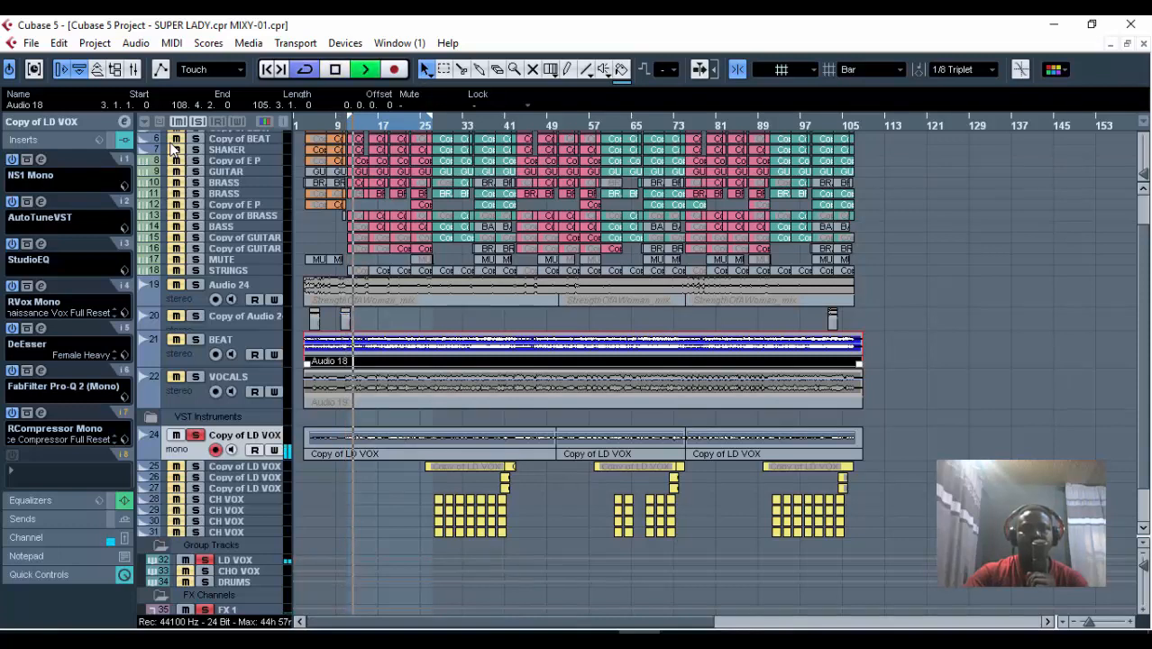
click(12, 287)
click(12, 412)
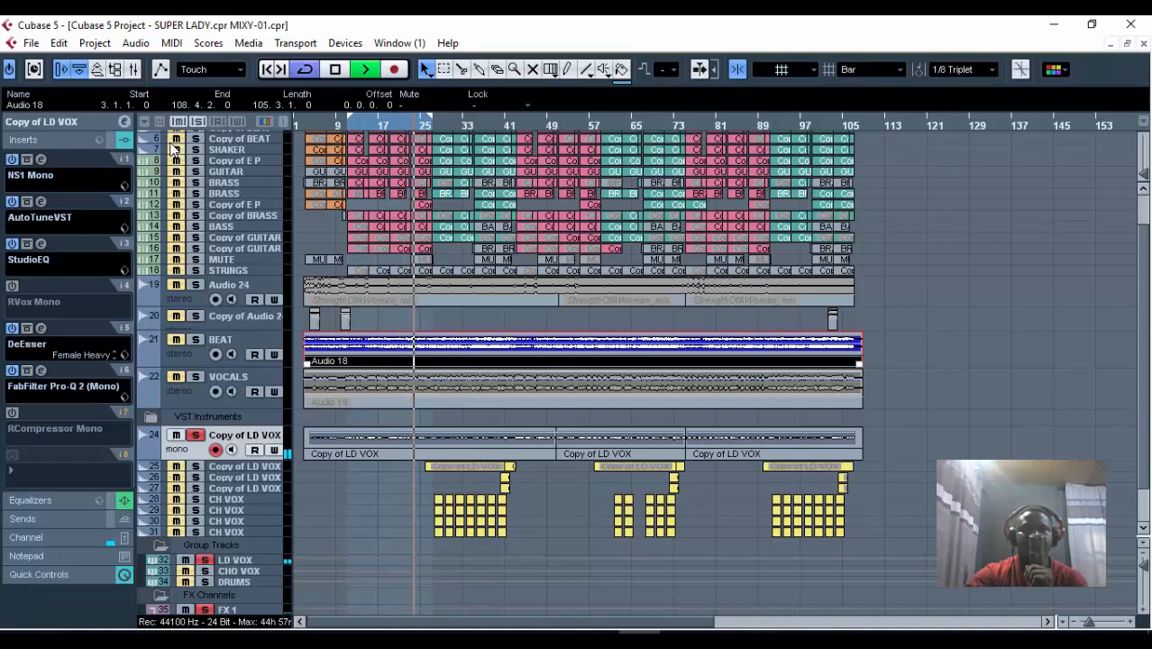
key(space)
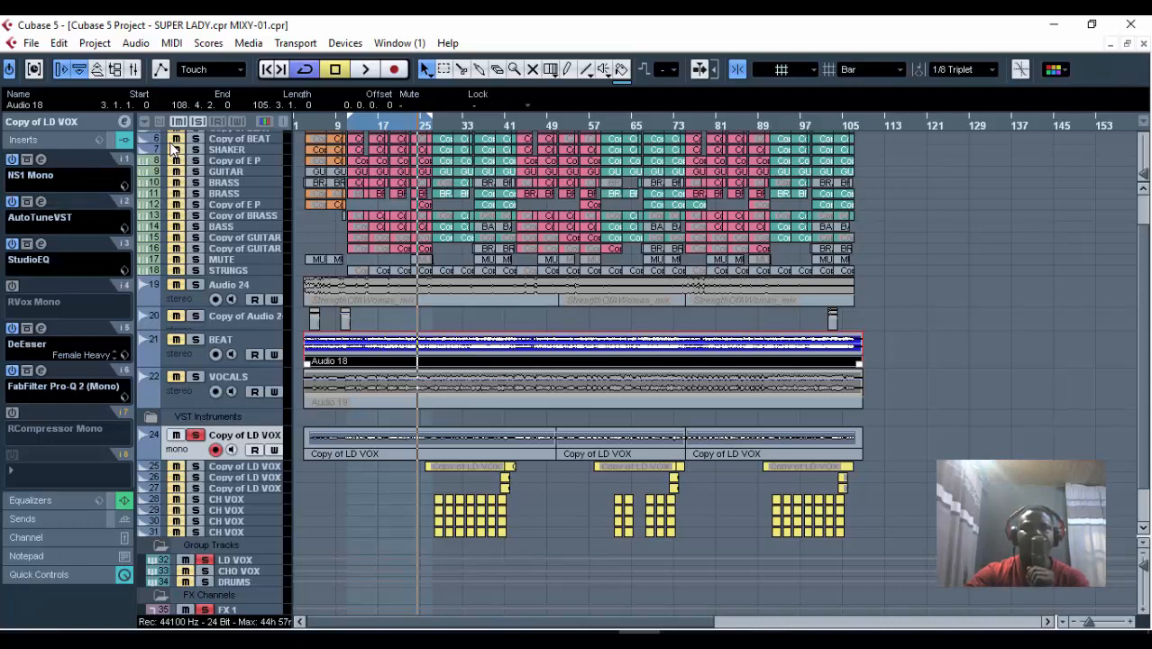
Review the NS1, AutoTune and StudioEQ inserts on the lead vocal track, closing each one after viewing.
click(41, 160)
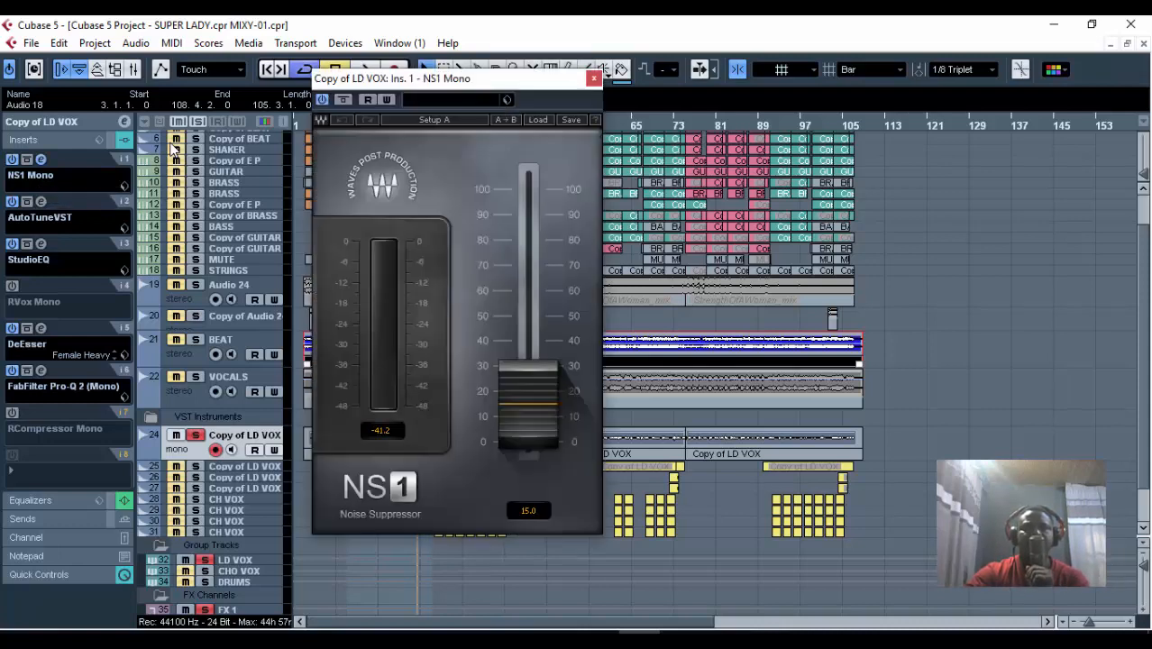
click(41, 159)
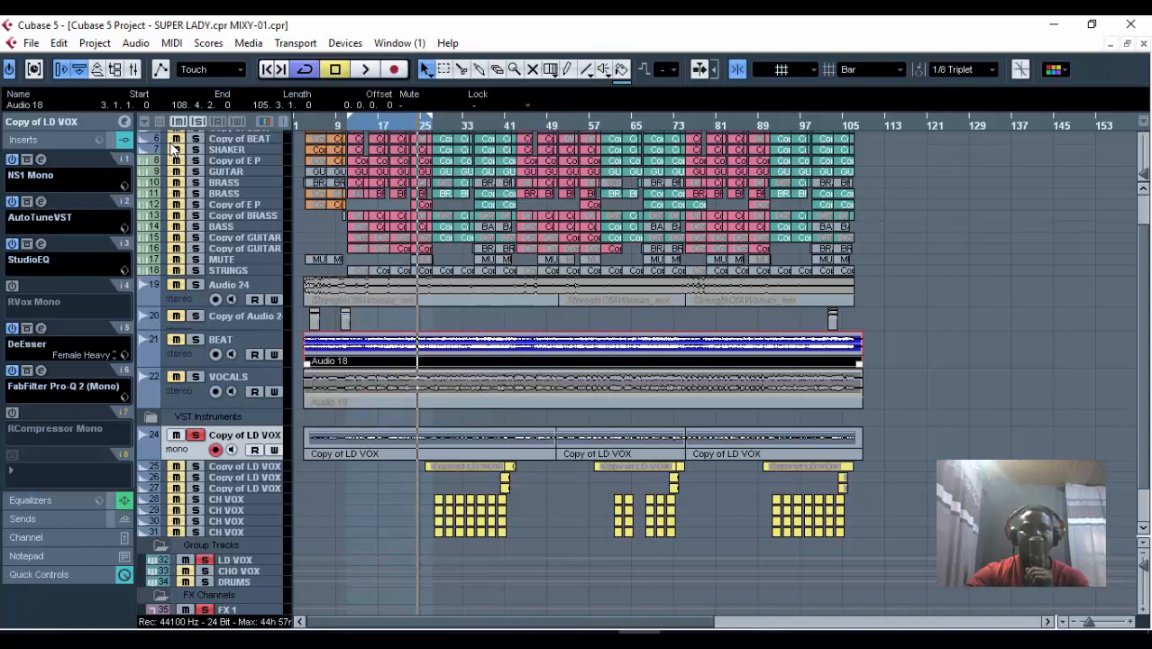
click(41, 201)
click(41, 201)
click(40, 243)
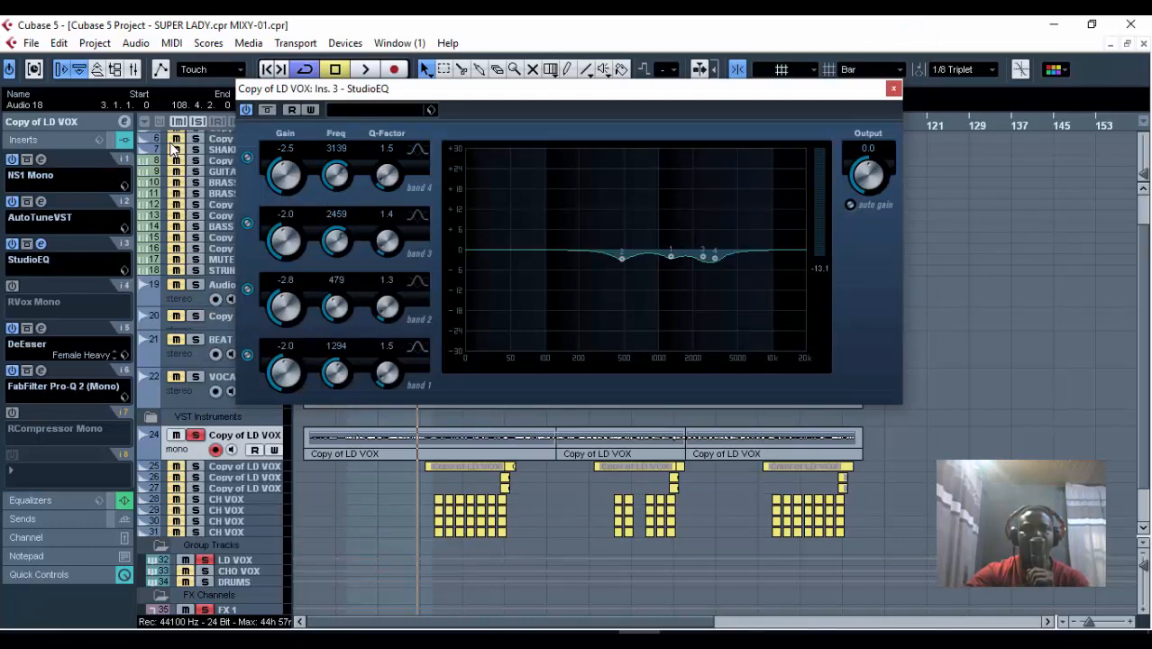
click(40, 243)
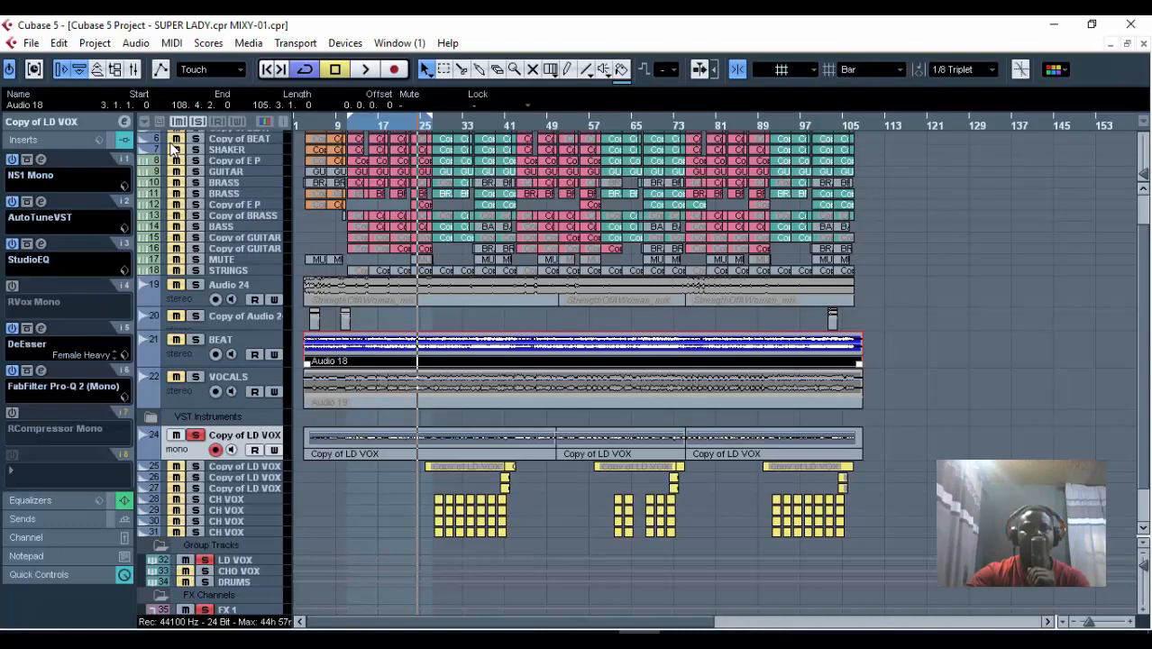
Reactivate and open the lead vocal's RVox insert, and reset its Gain and Comp to 0.0.
click(12, 286)
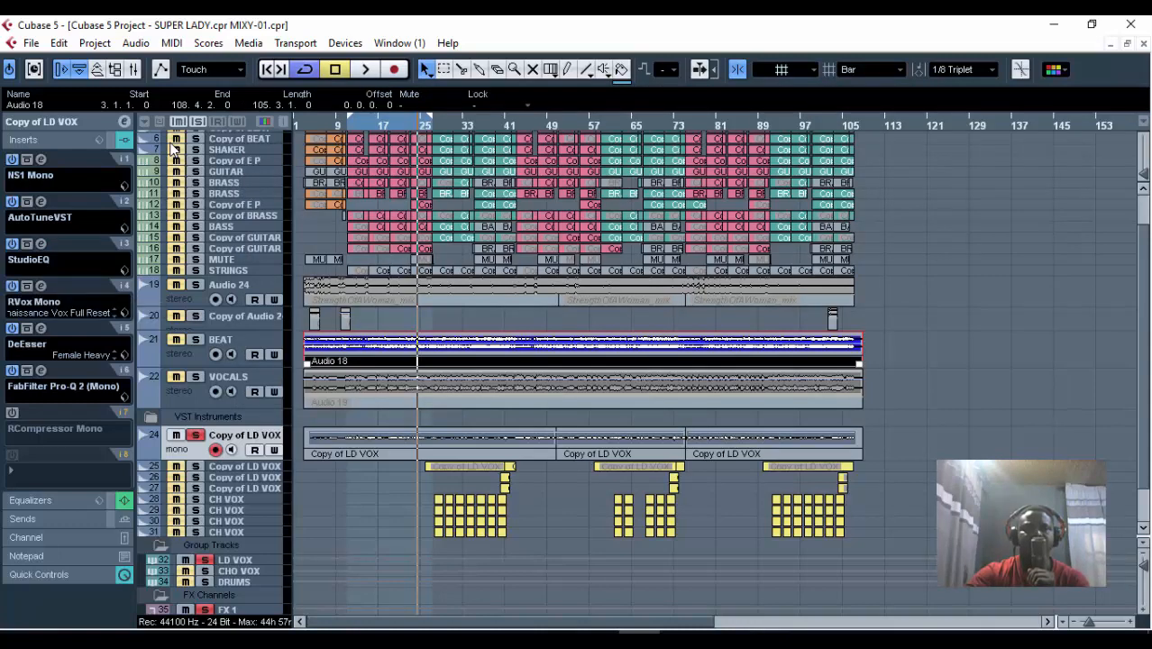
click(40, 286)
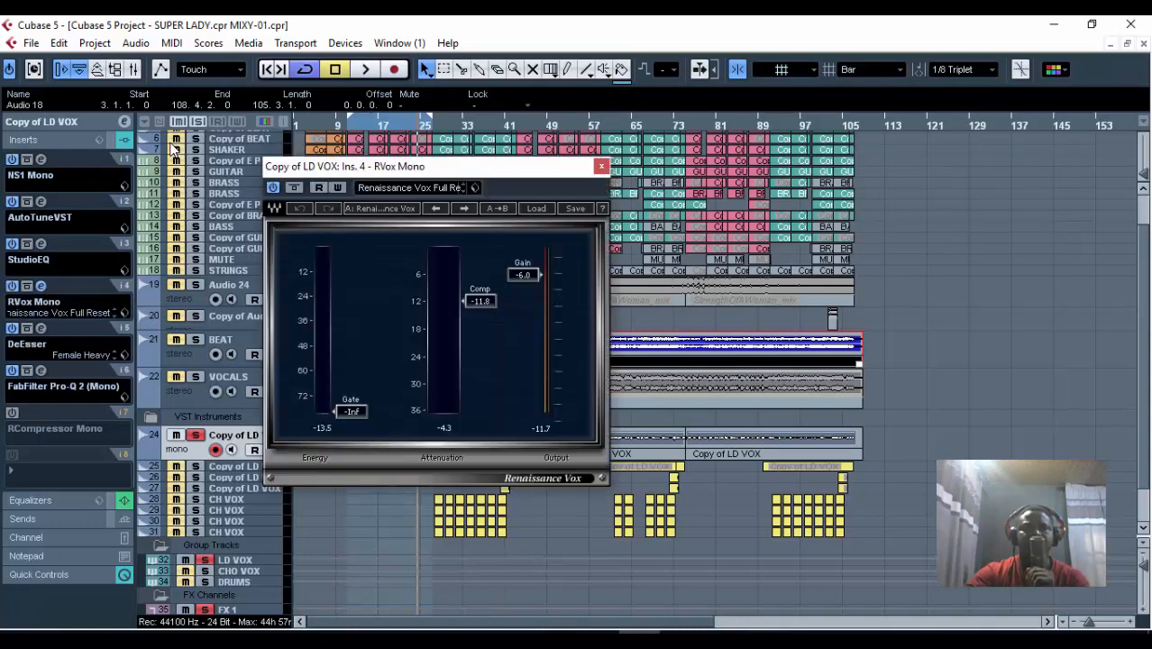
drag(473, 179, 756, 133)
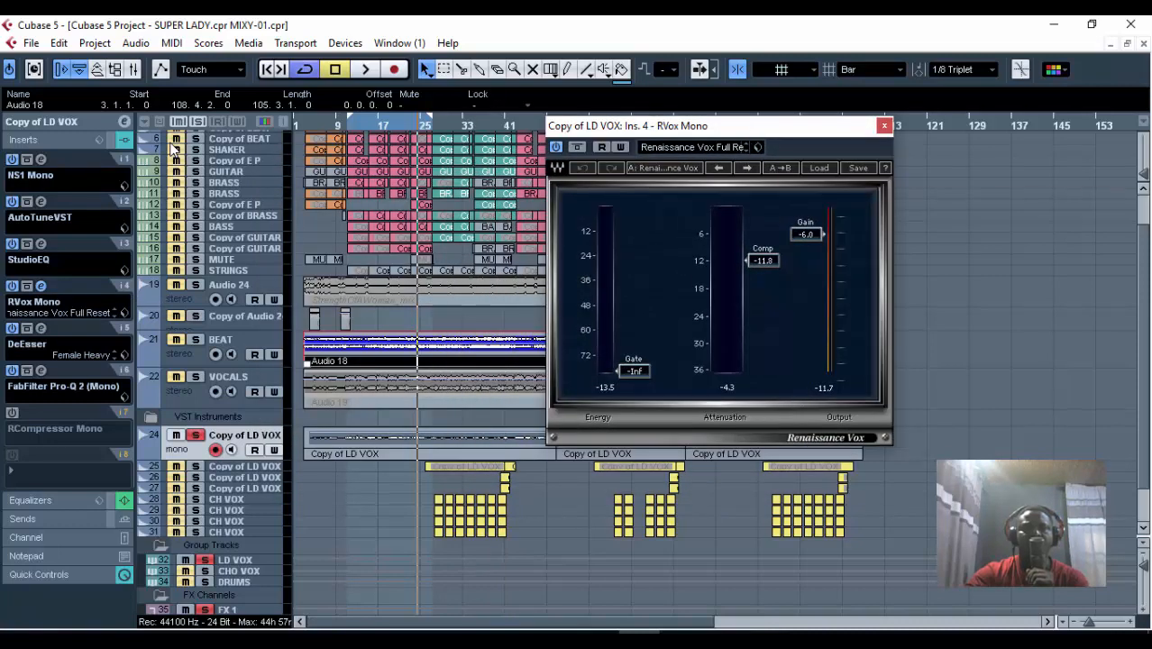
drag(667, 126, 635, 130)
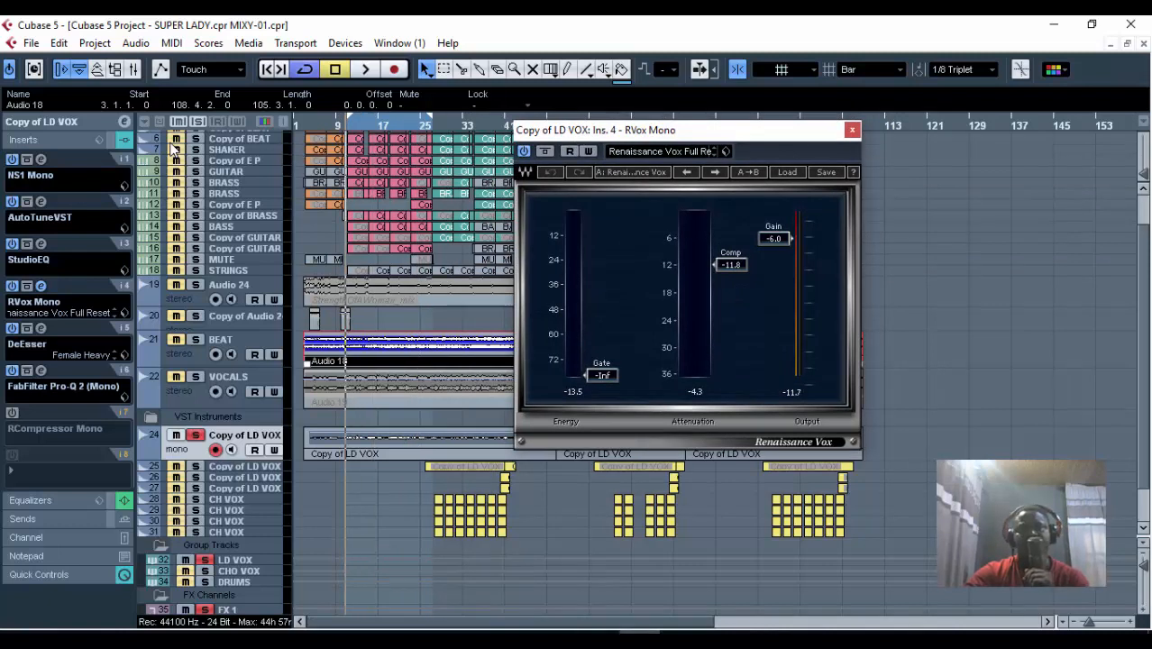
drag(774, 239, 774, 211)
drag(731, 265, 731, 211)
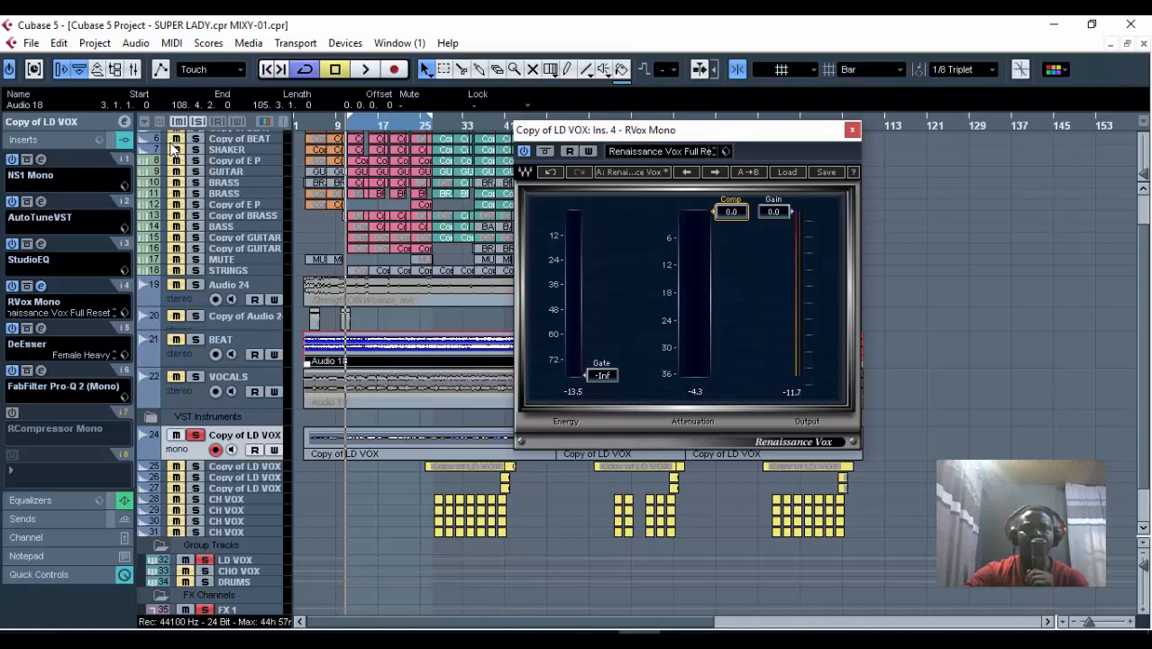
drag(631, 129, 600, 124)
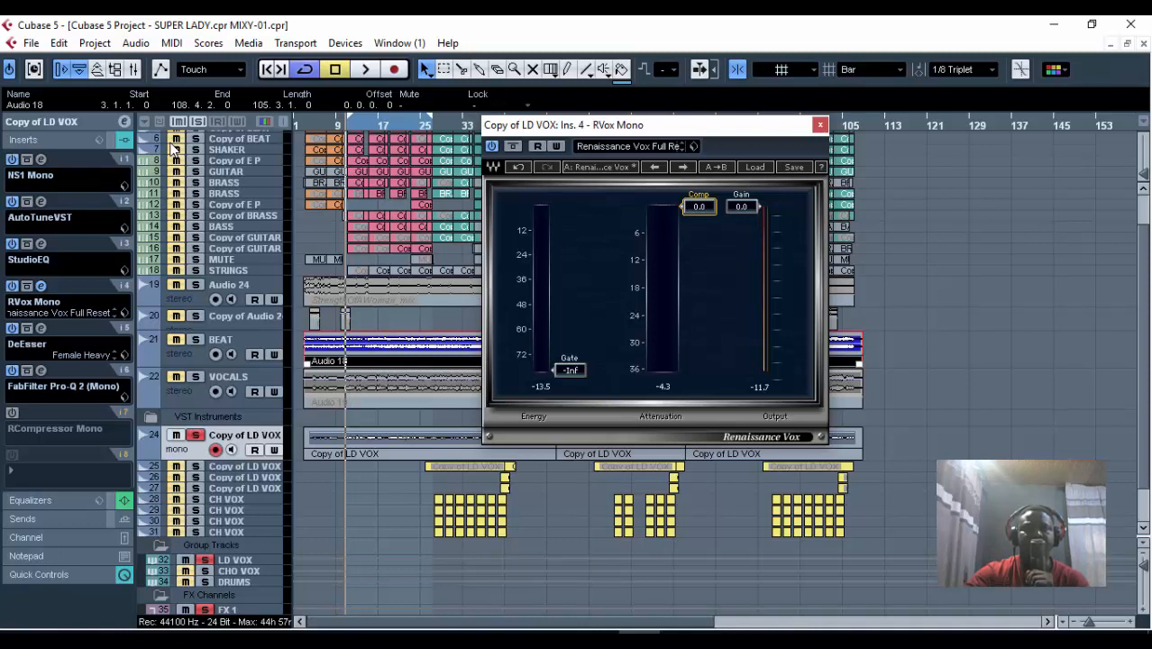
Set the RVox Gain to -6.
key(Tab)
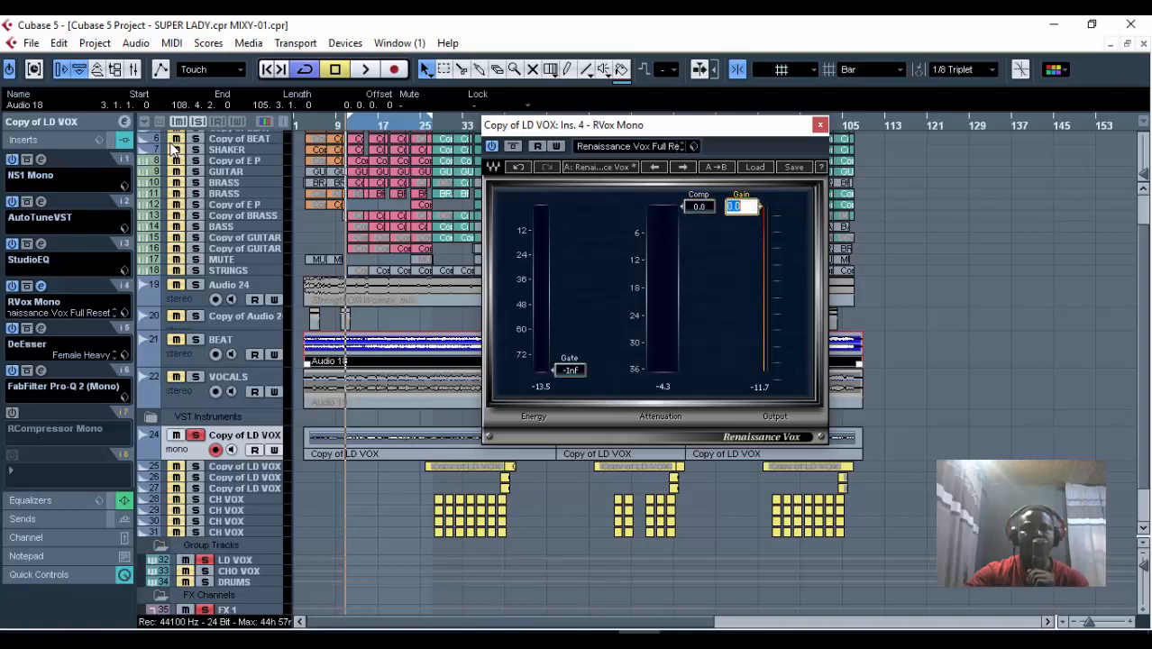
text(-6)
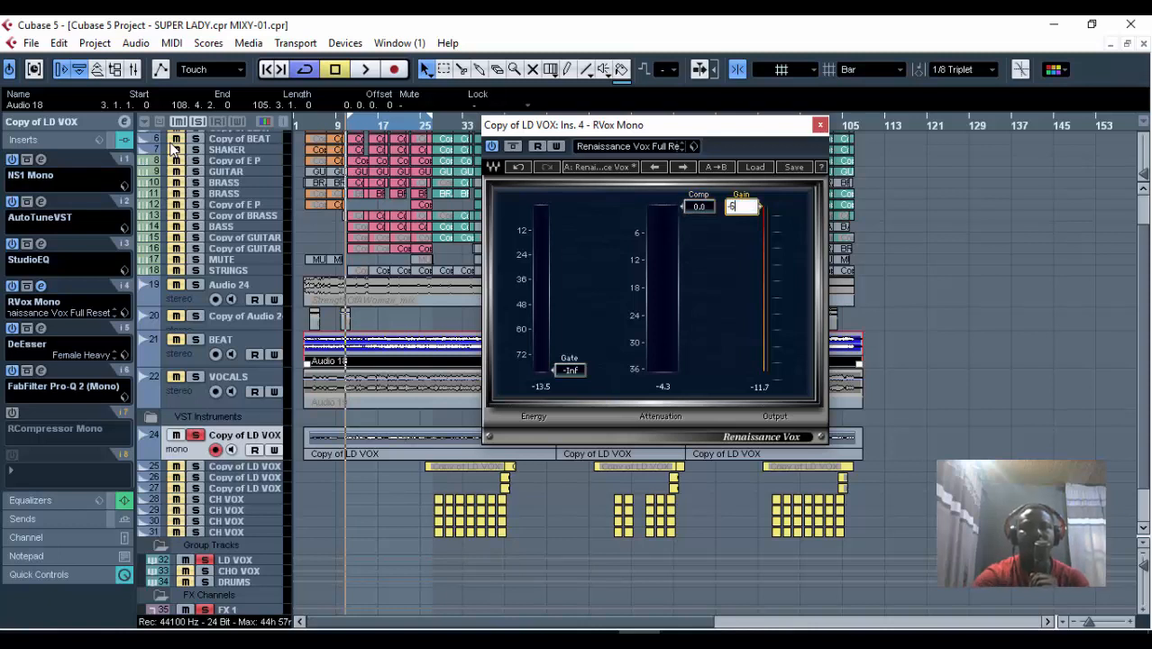
key(Return)
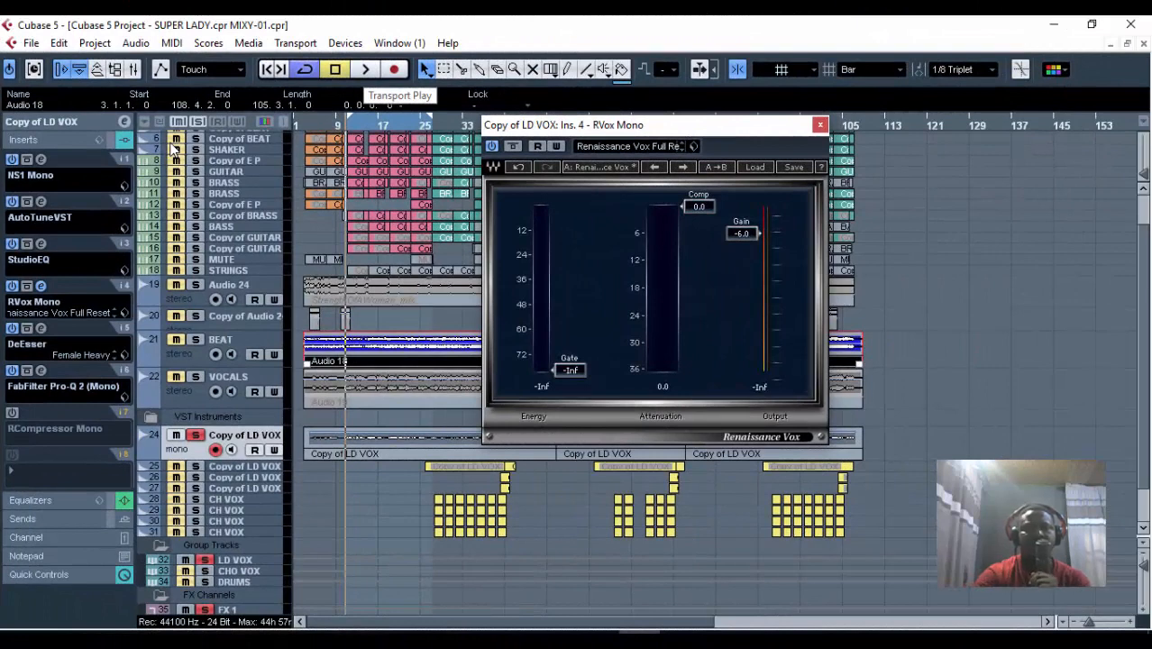
Lower the RVox Comp to -12.6 during playback of the lead vocal, and replay the section to check the attenuation.
key(space)
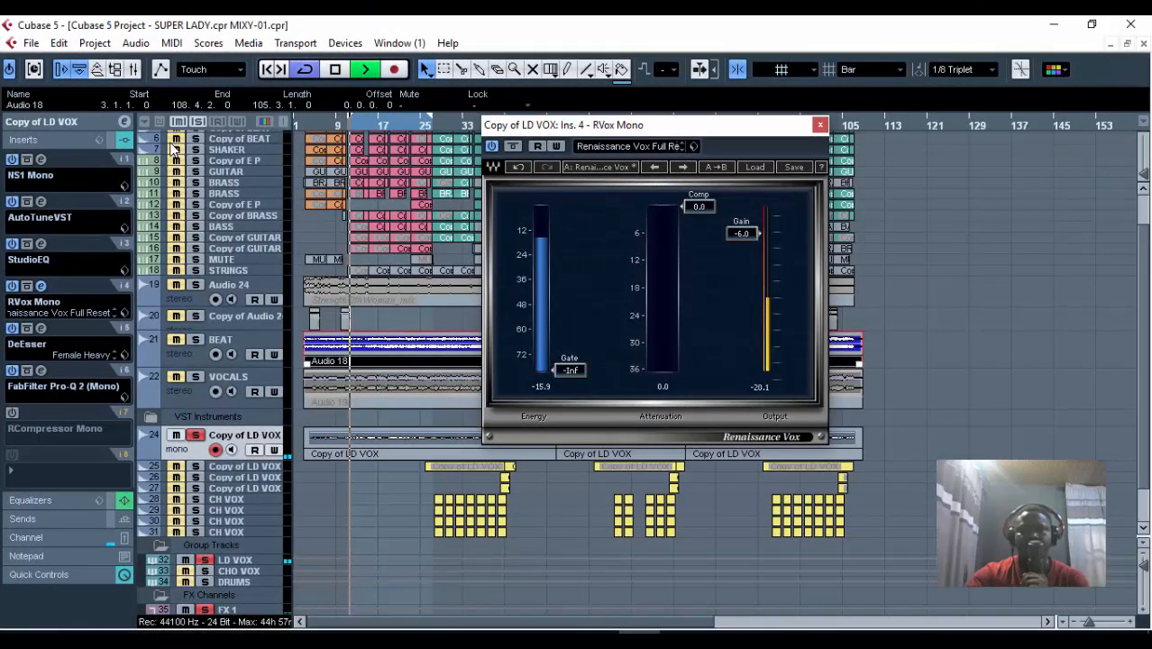
drag(700, 206, 699, 256)
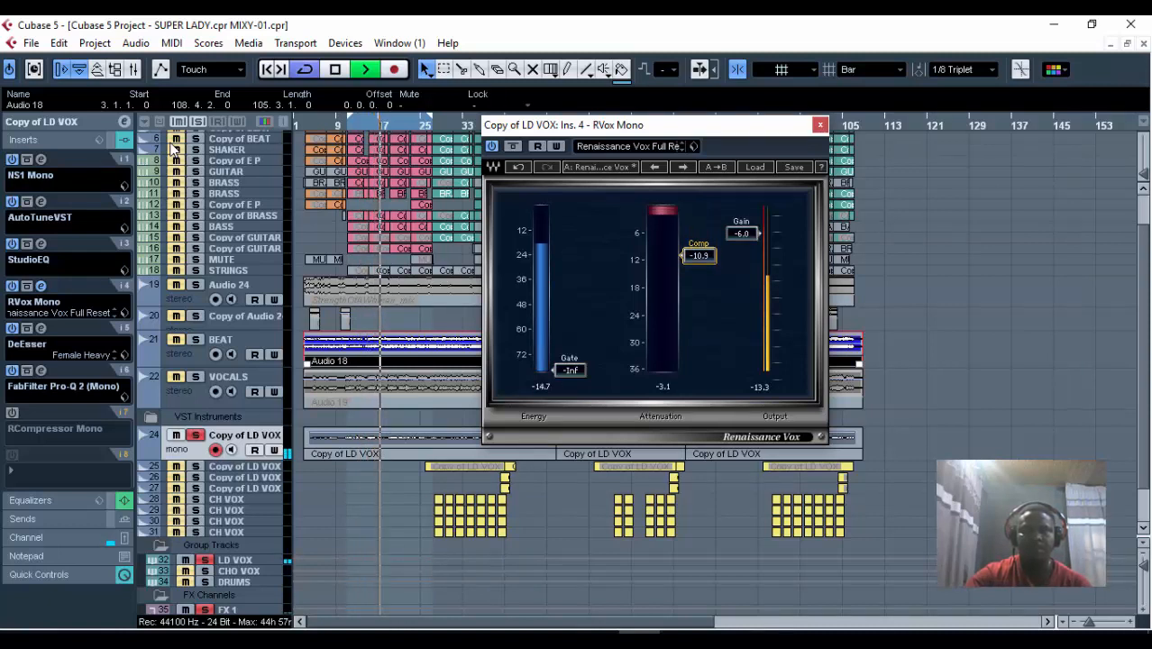
drag(700, 255, 700, 263)
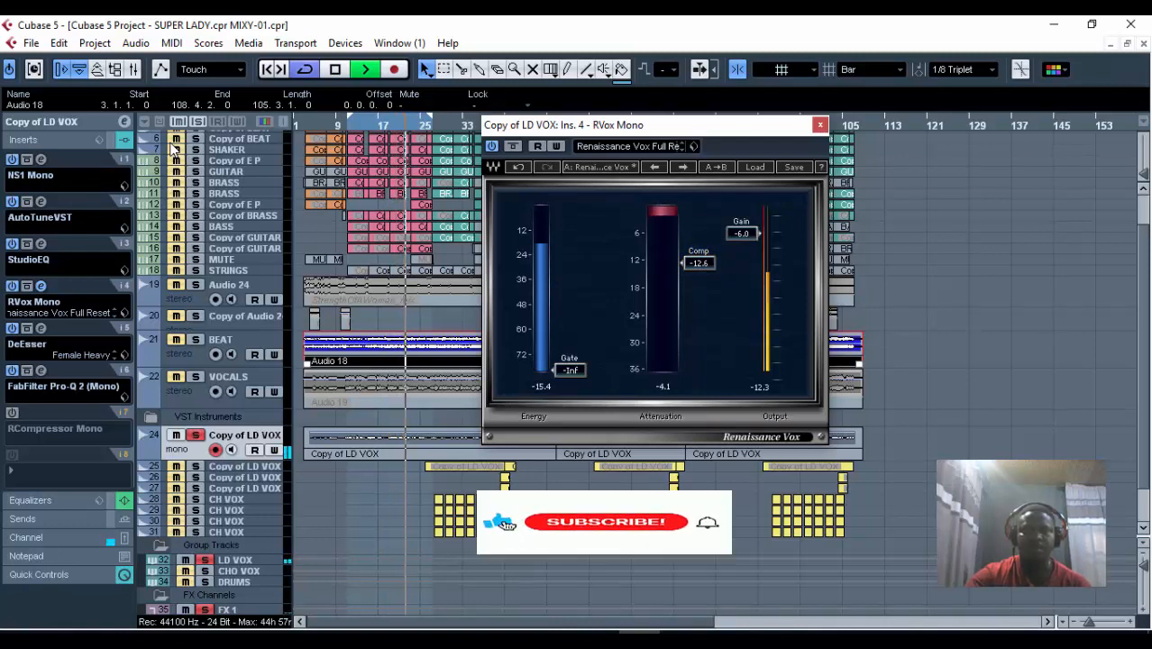
key(space)
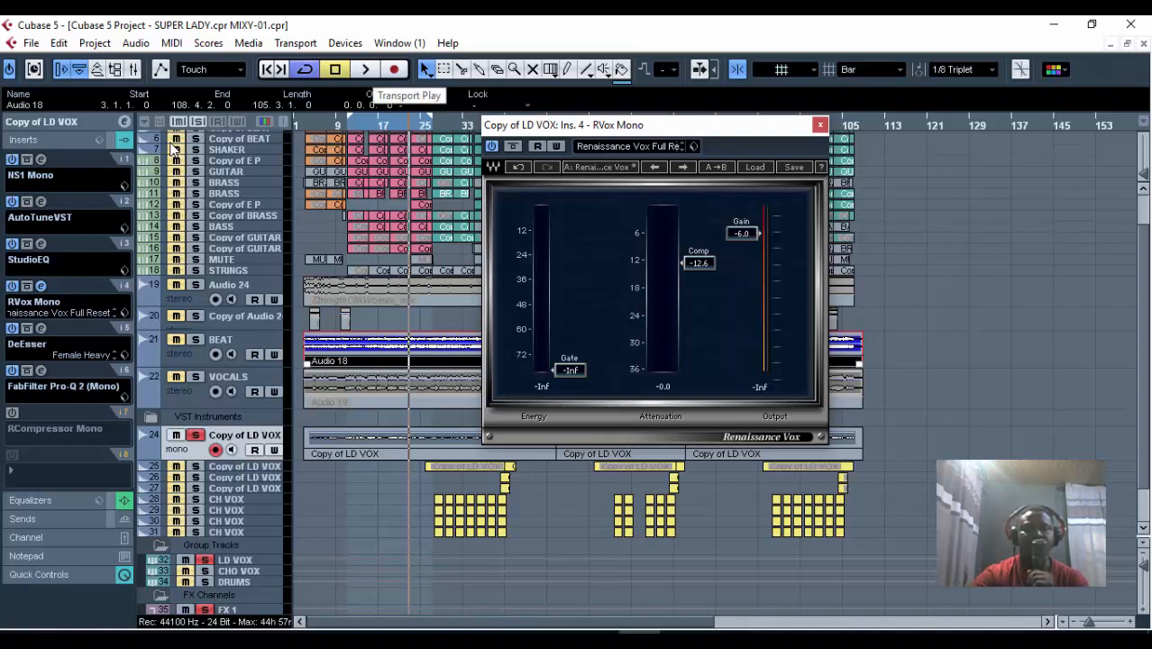
click(365, 70)
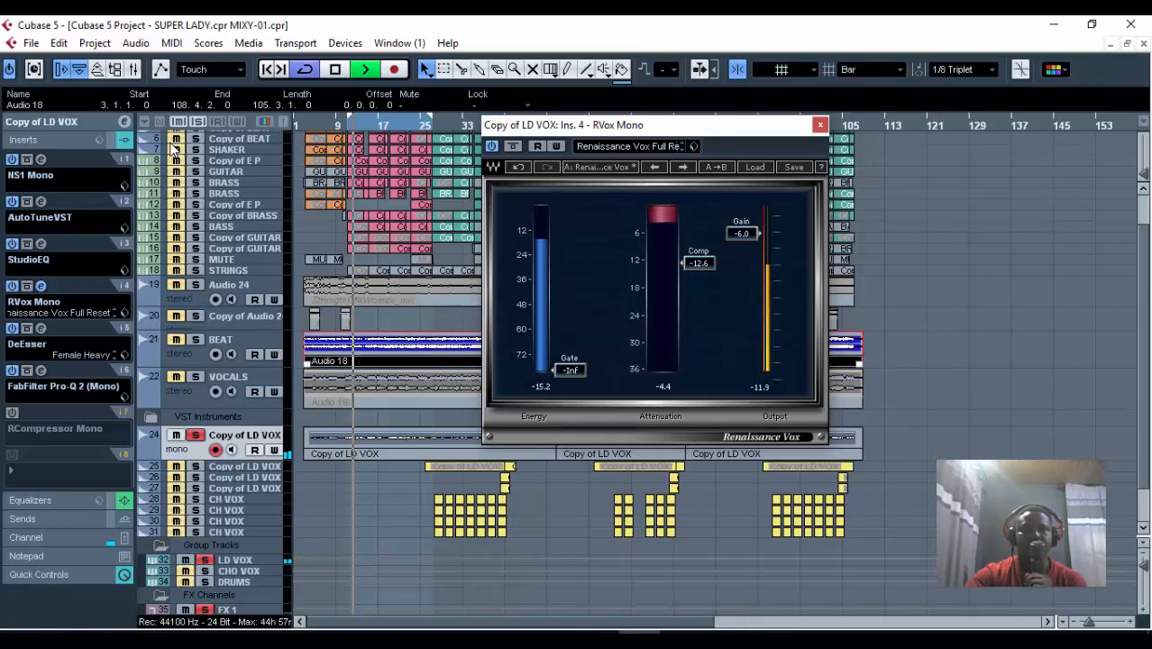
key(space)
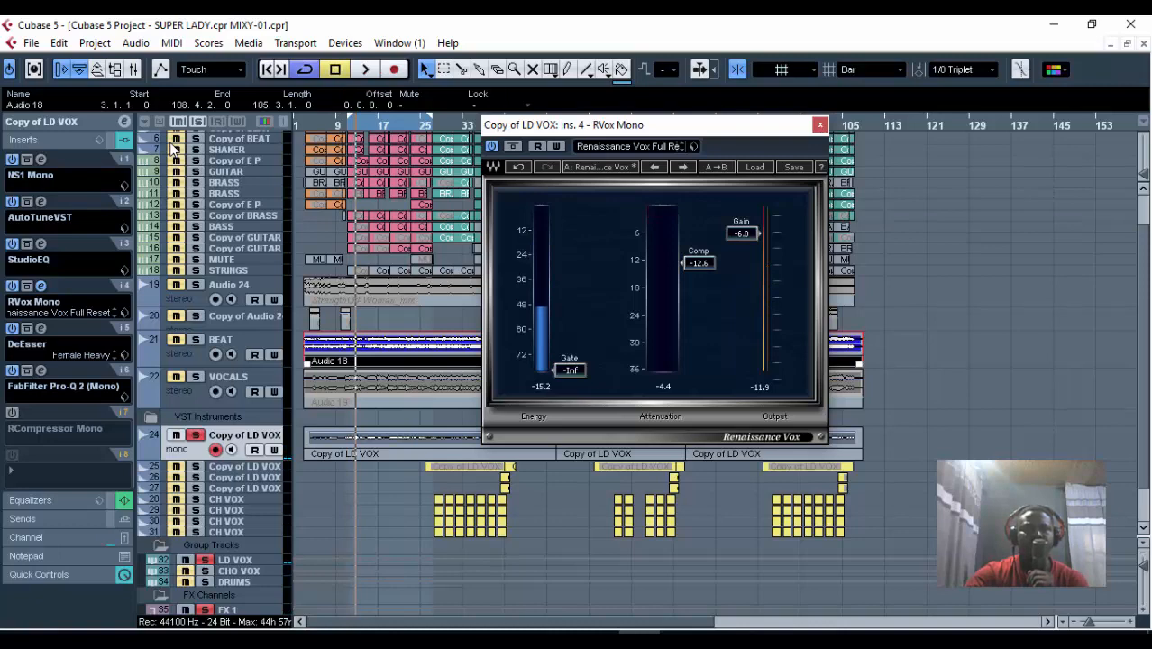
Move the RVox window aside, examine the DeEsser insert and its available presets, and close the DeEsser.
drag(586, 124, 529, 128)
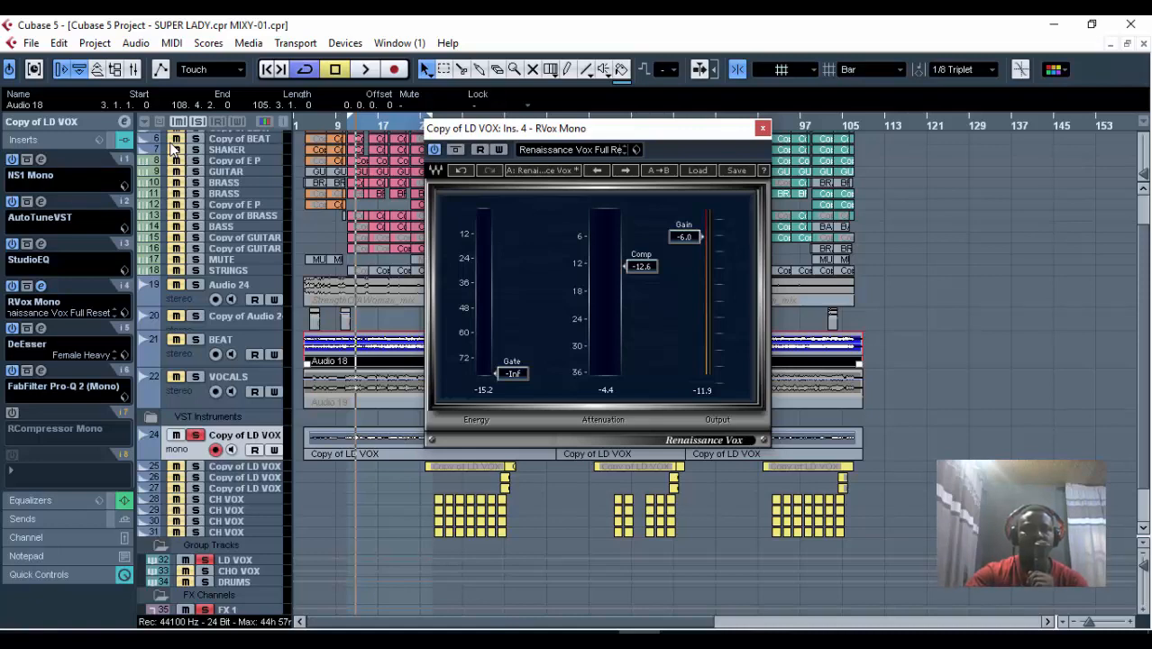
drag(667, 131, 859, 115)
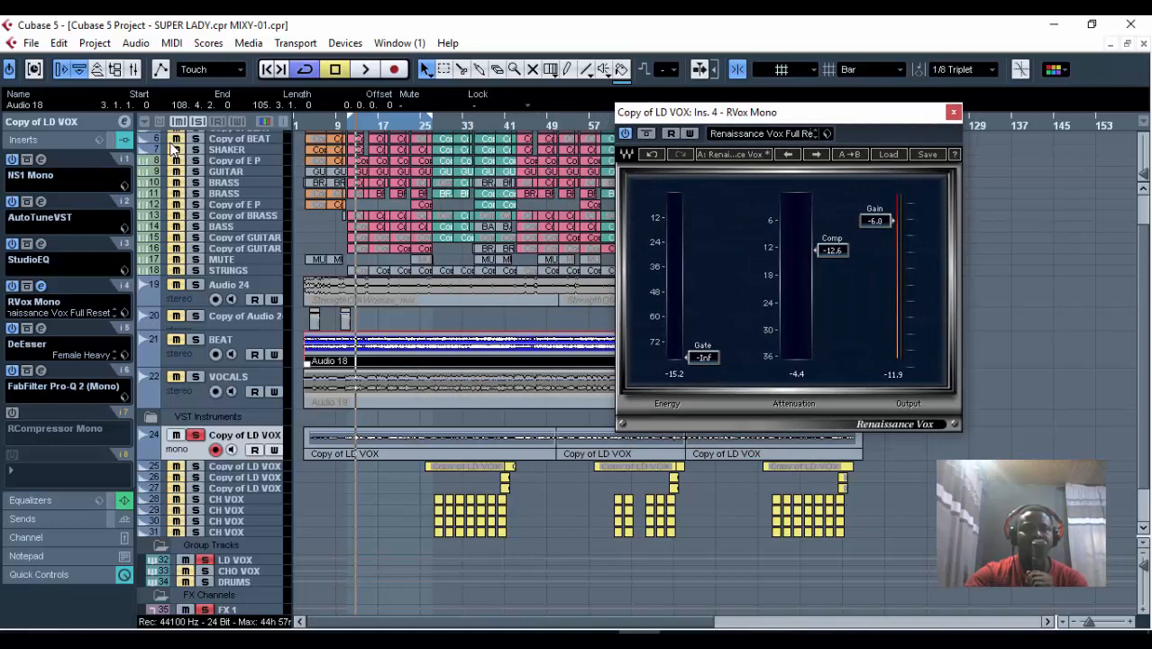
click(90, 350)
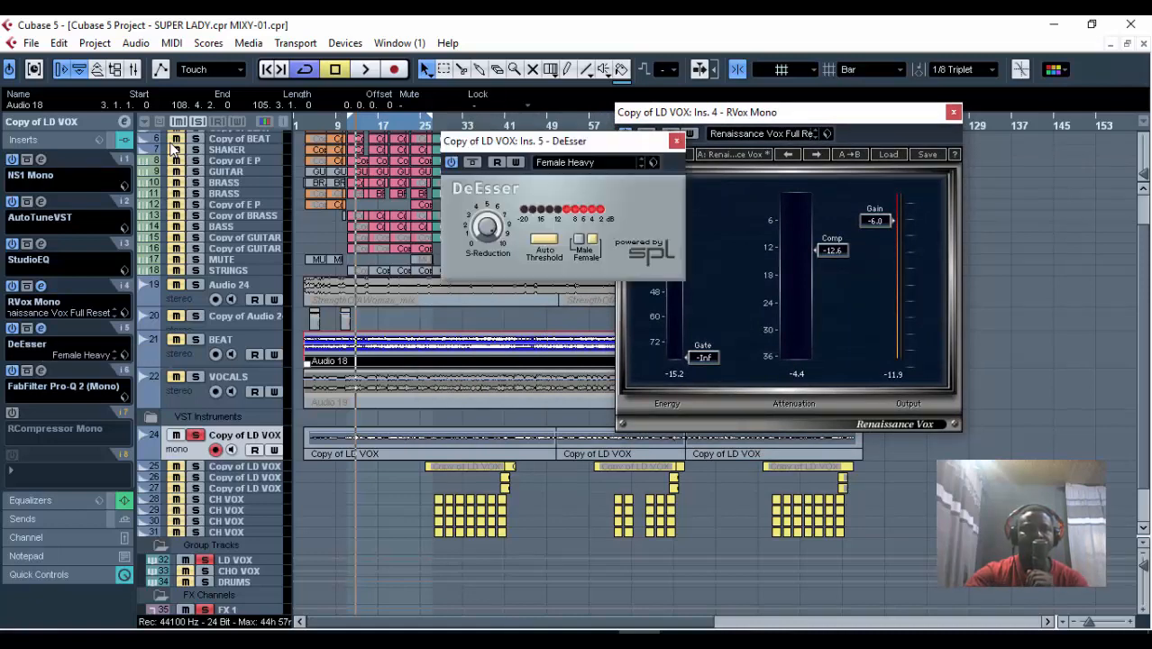
click(41, 329)
click(41, 328)
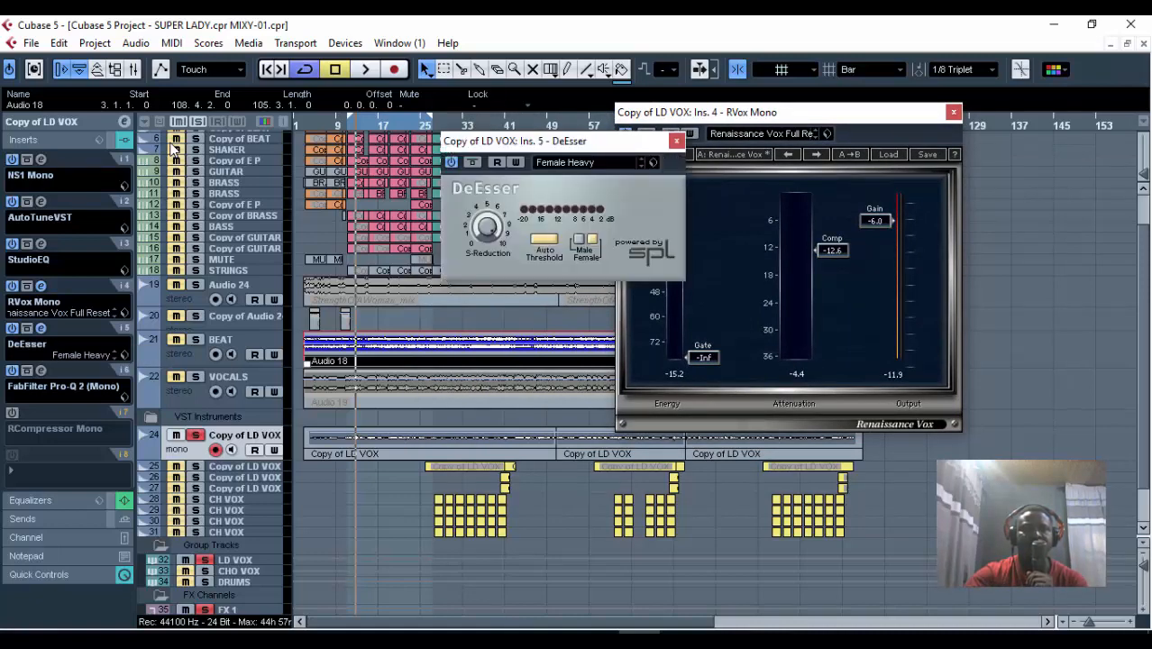
click(584, 163)
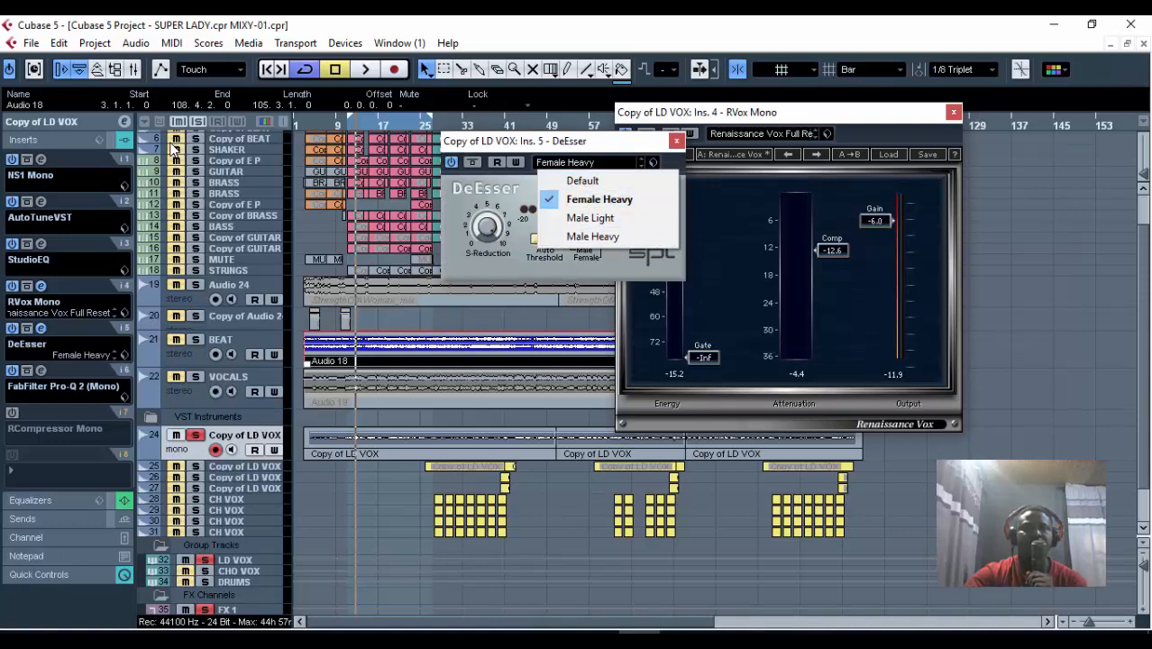
click(676, 141)
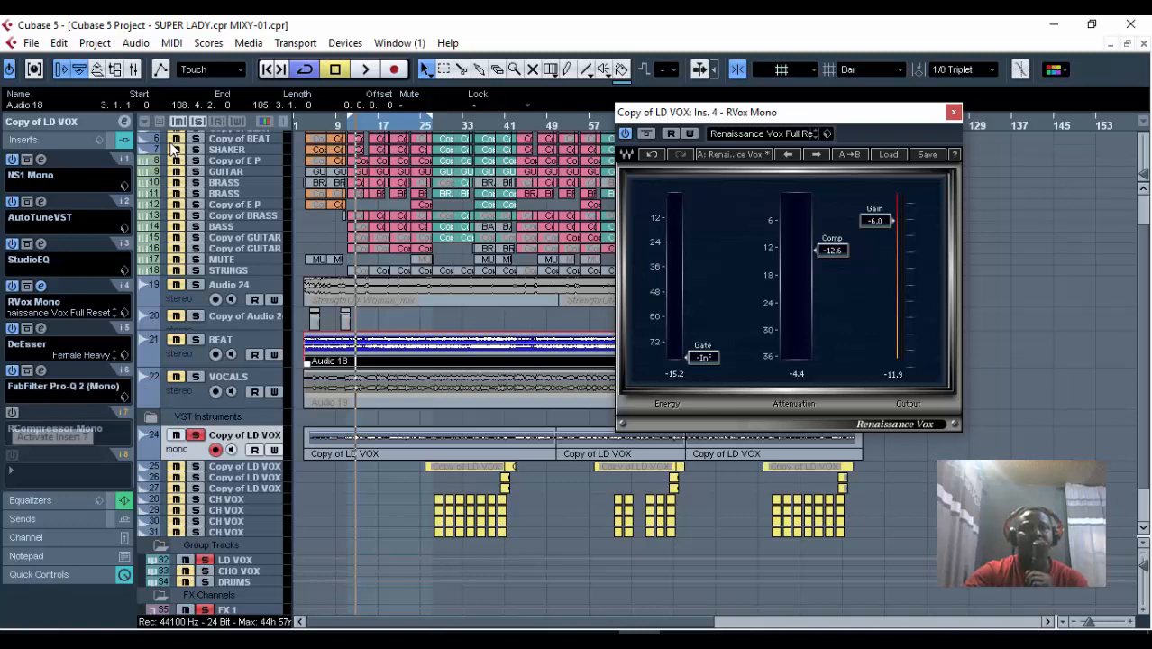
Reactivate the lead vocal's RCompressor insert and switch its mode from Electro to Opto.
click(12, 412)
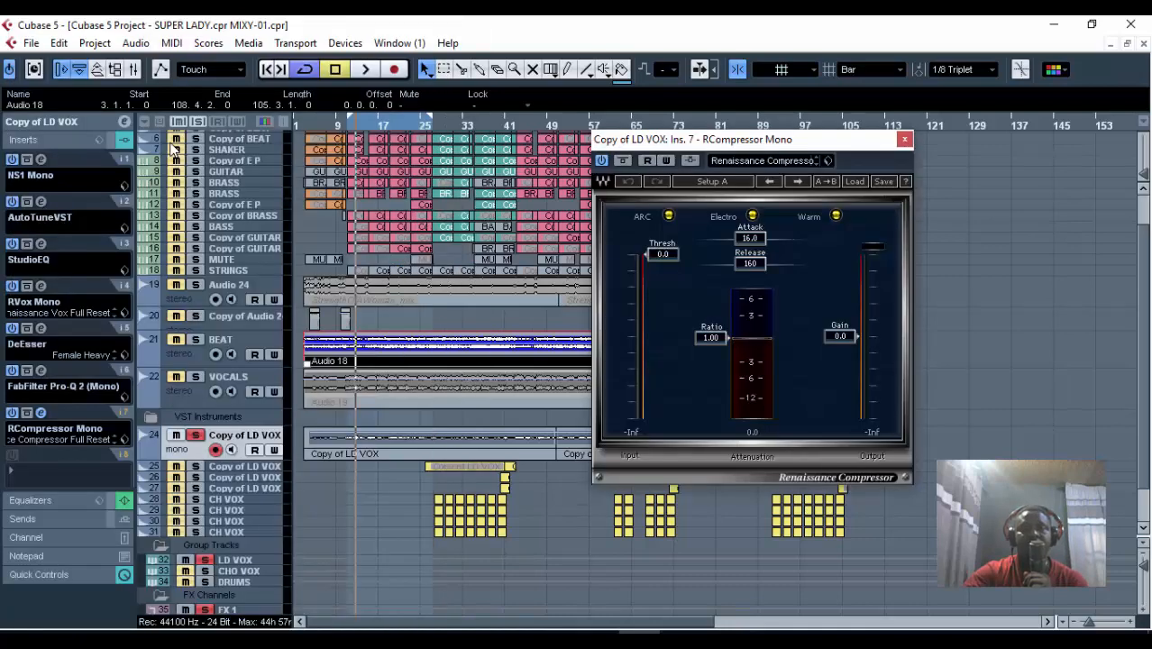
drag(792, 155, 745, 160)
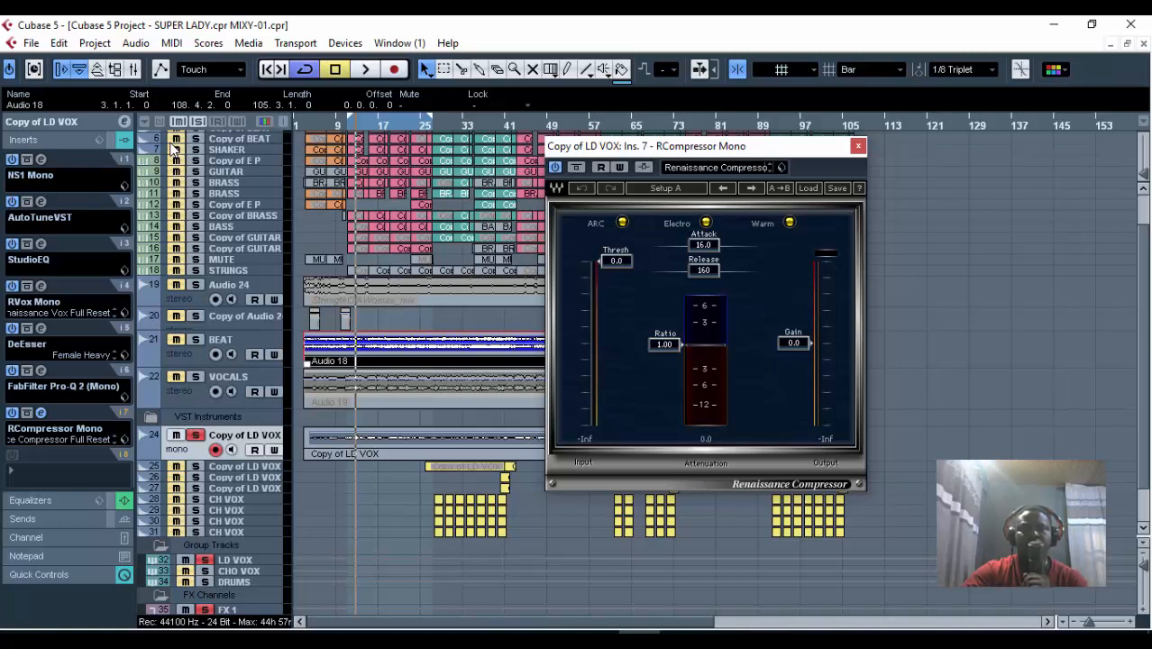
click(706, 222)
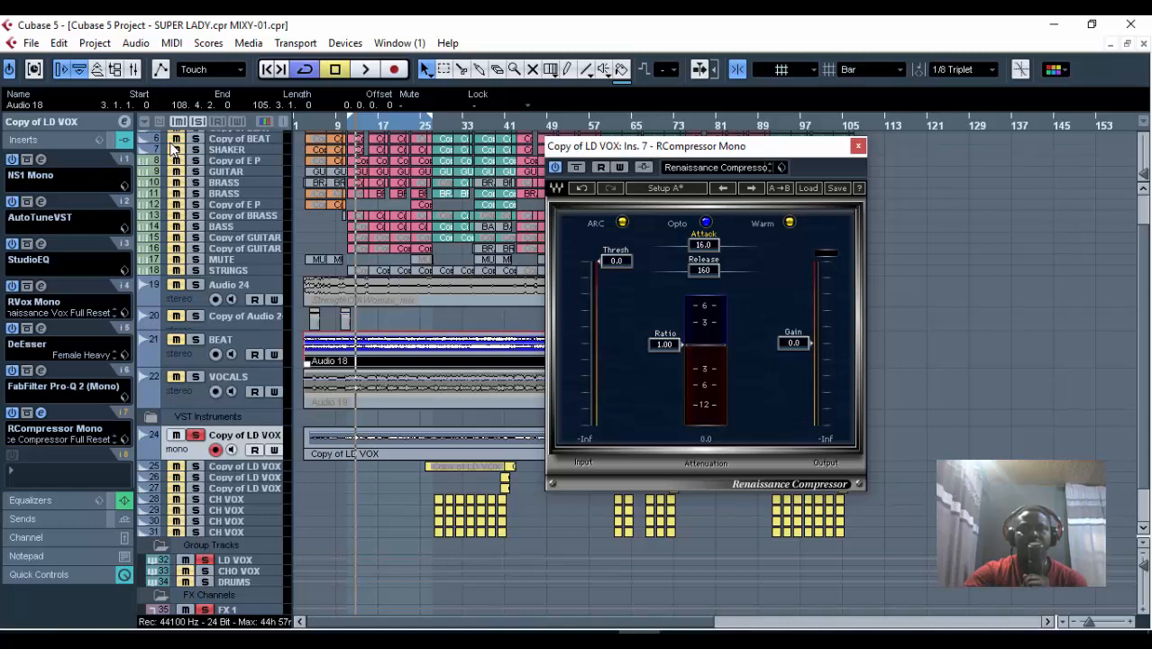
Set the RCompressor's Attack to 1 and its Release to 50.
click(703, 244)
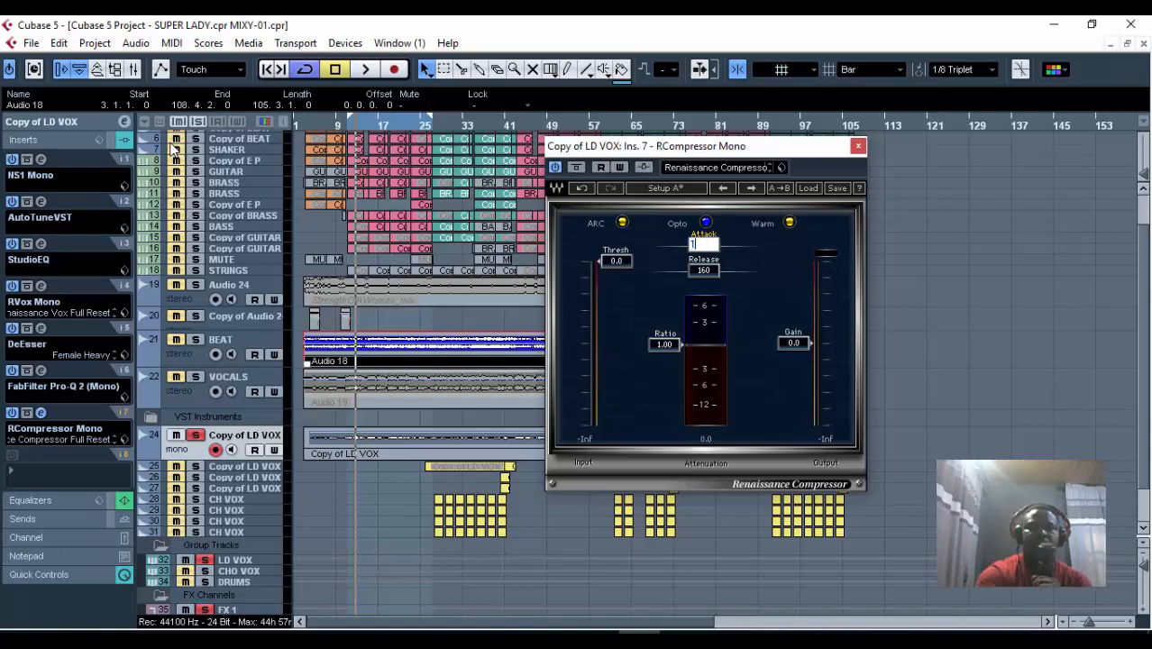
text(1)
key(Return)
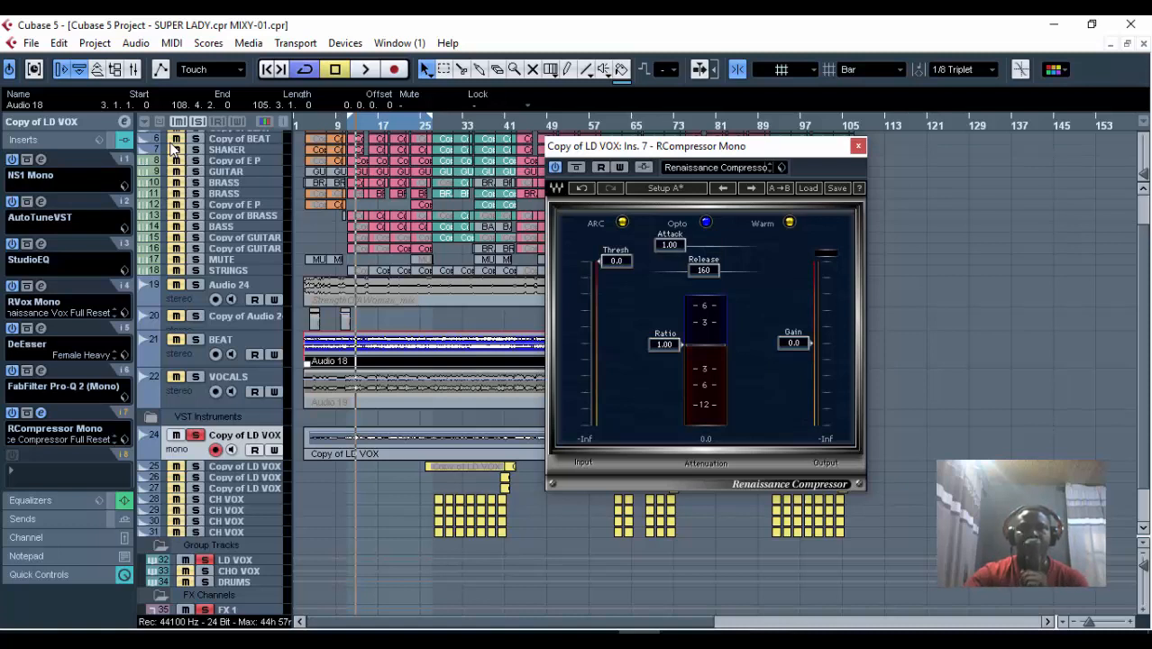
click(703, 270)
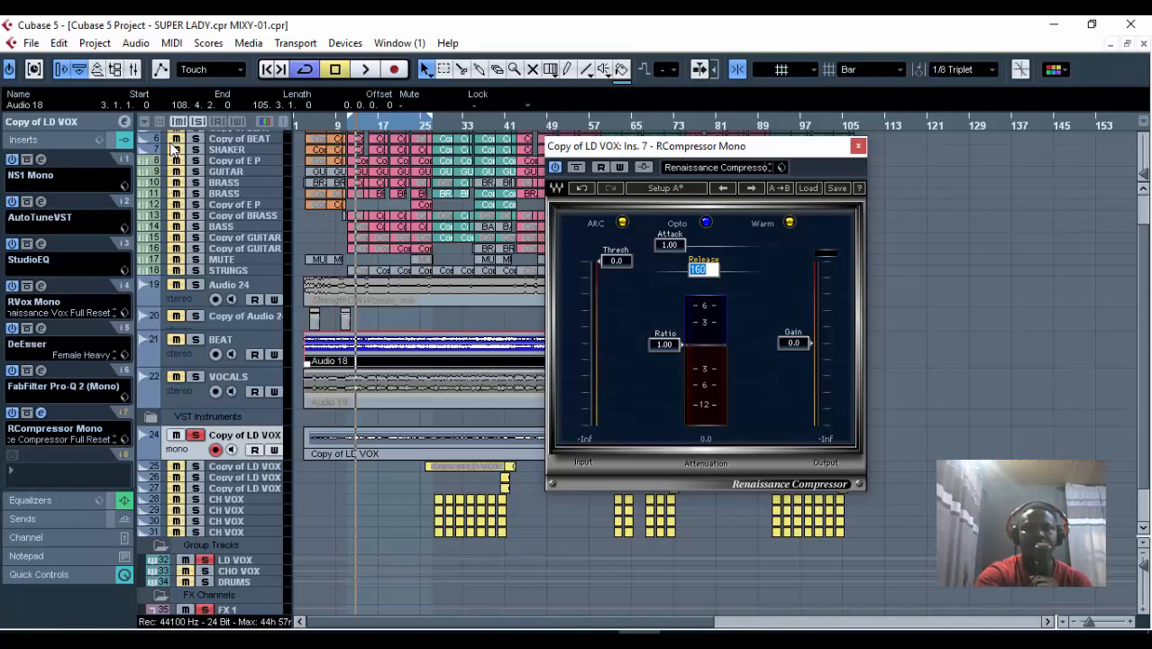
text(50)
key(Return)
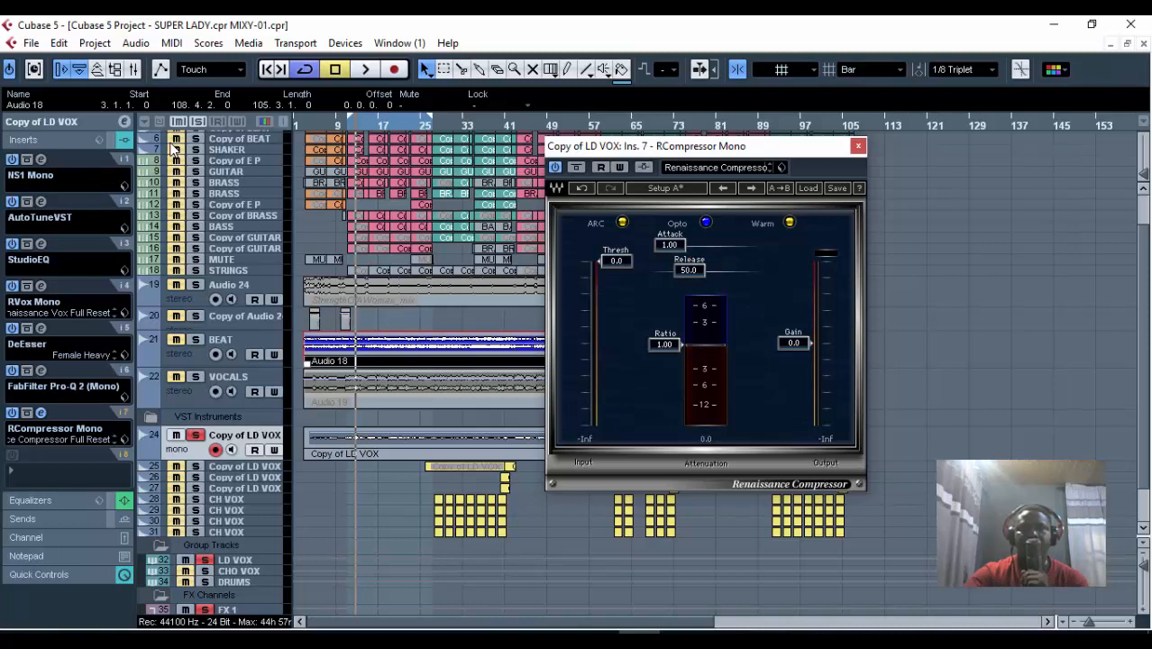
Set the RCompressor's Ratio to 2.
key(Tab)
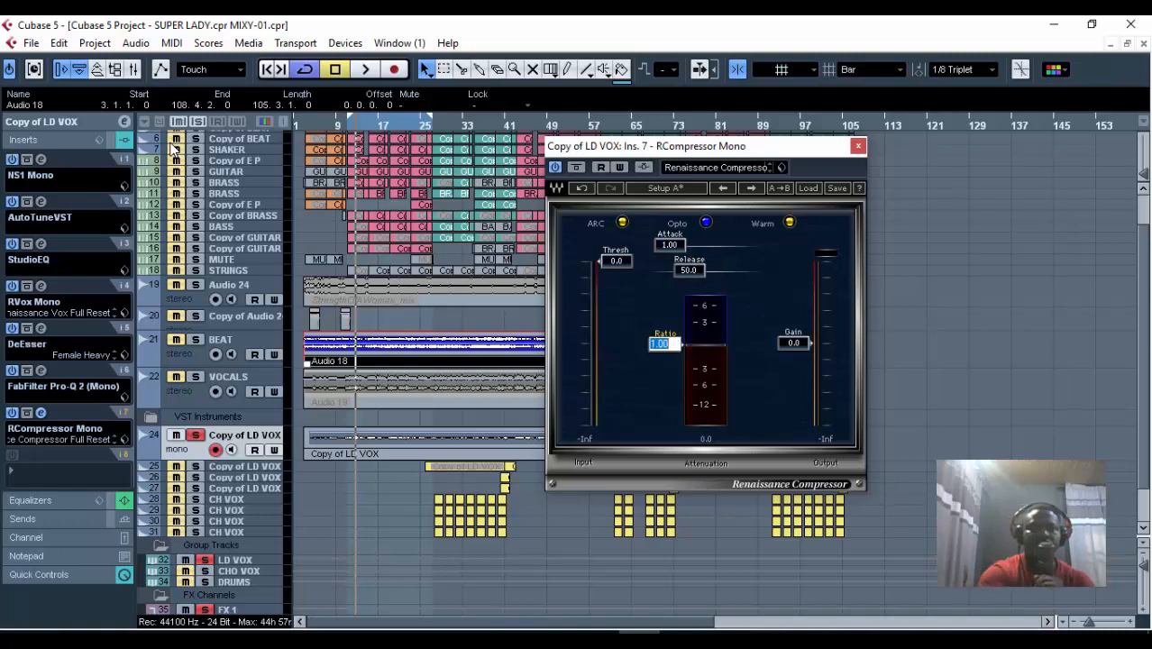
text(2)
key(Return)
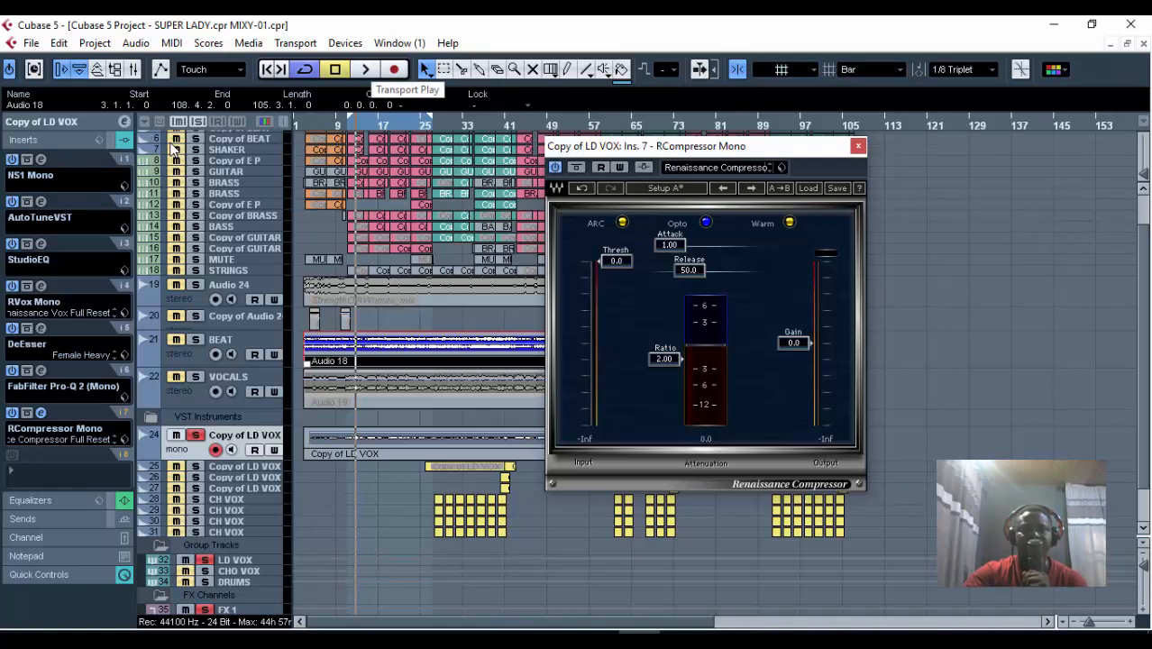
Lower the RCompressor's Threshold to -15.4 during playback of the lead vocal, and replay the section to check the attenuation.
key(space)
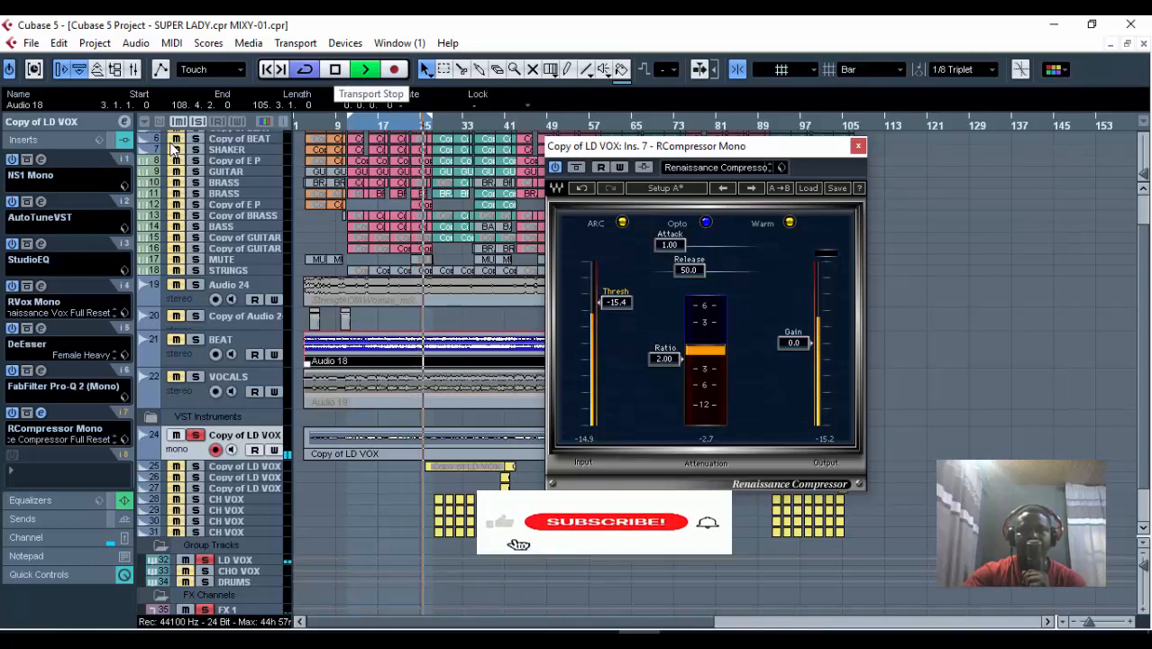
click(335, 69)
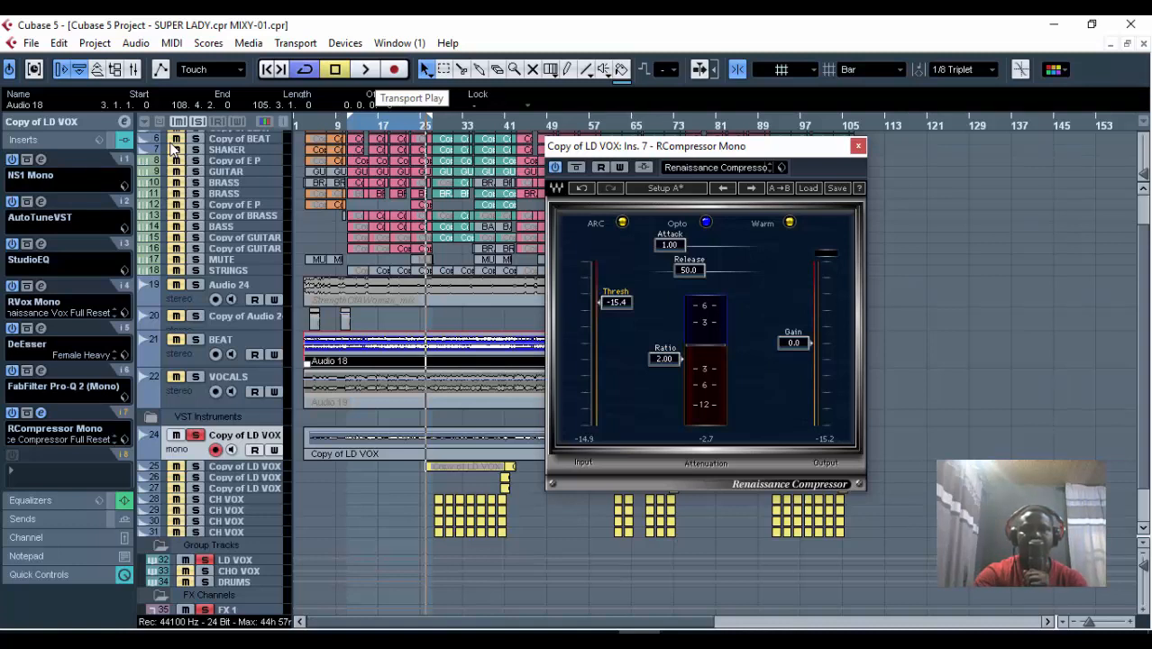
key(space)
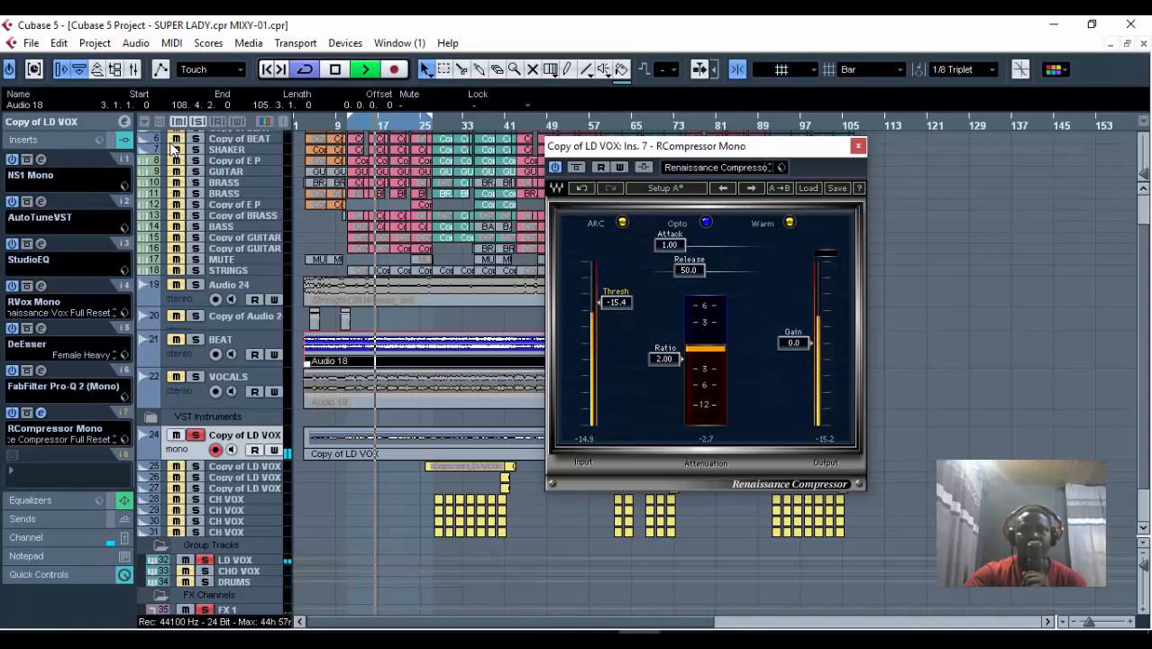
key(space)
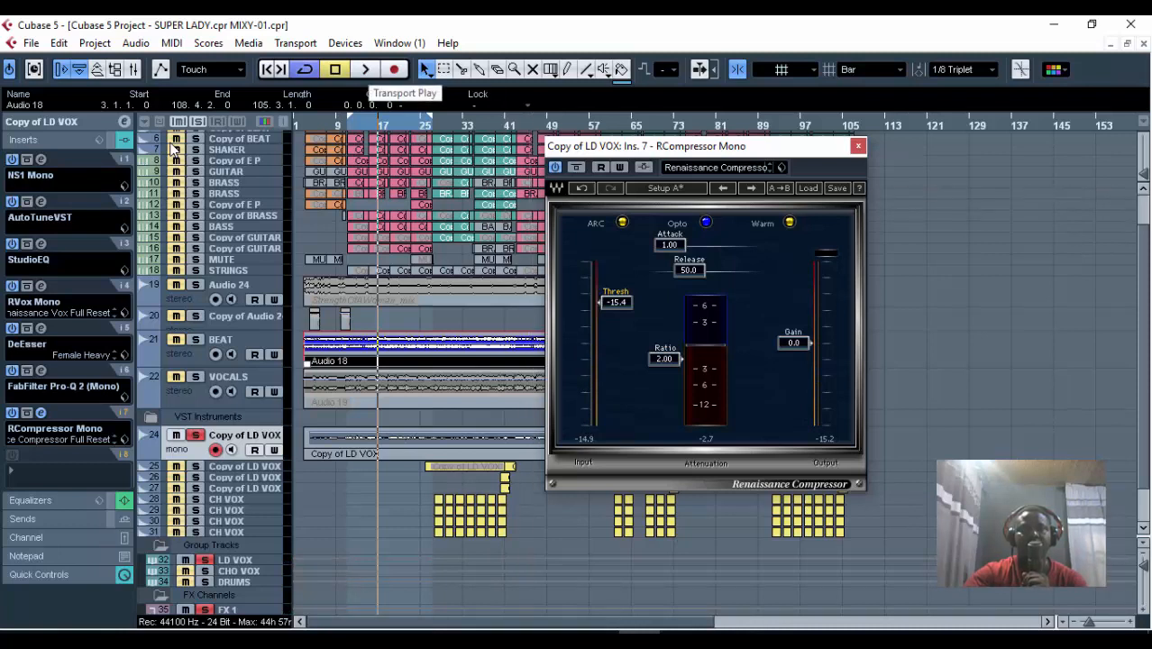
Try a much lower RCompressor Threshold of -38.3 during playback, and return it to -15.4 while replaying the vocal.
key(space)
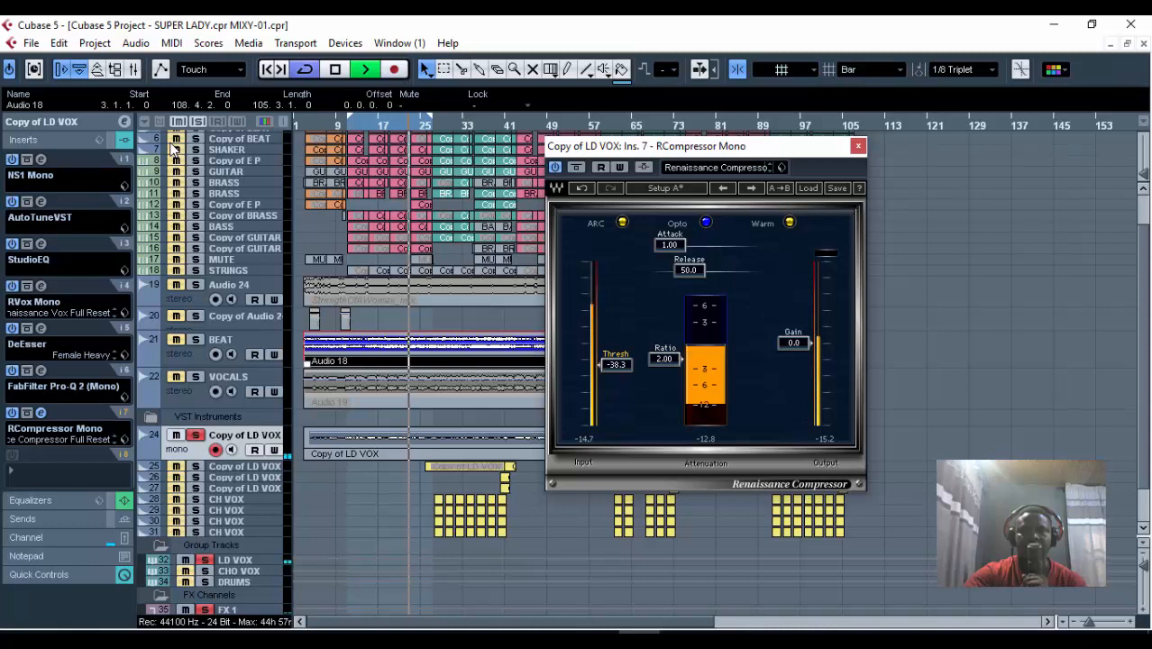
key(space)
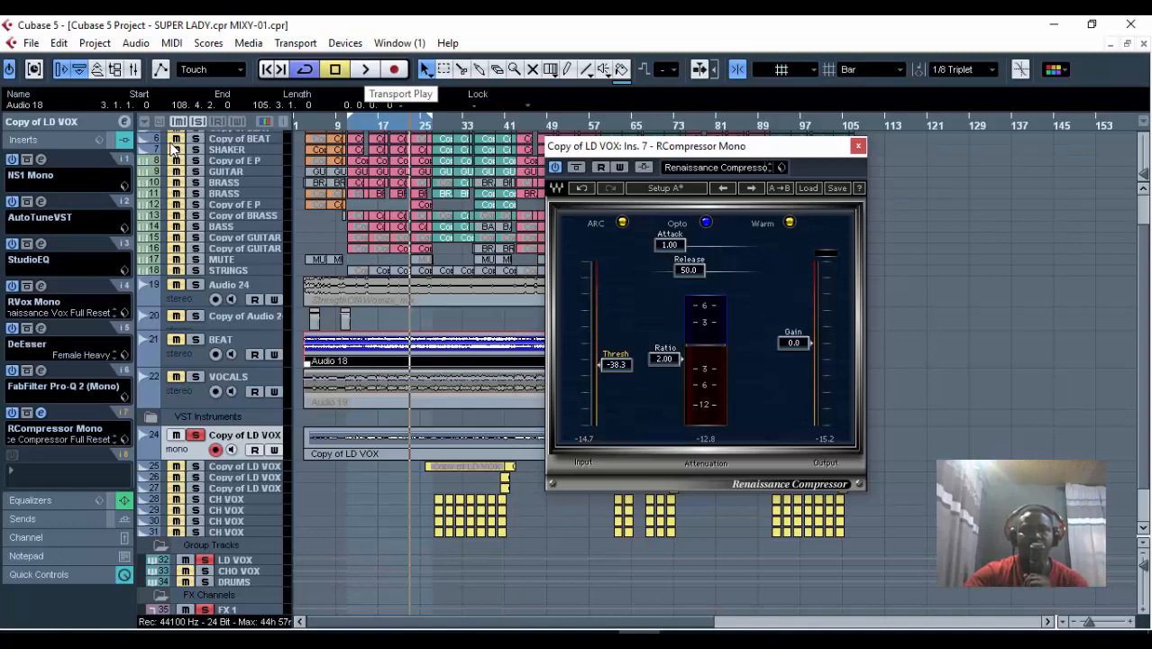
key(space)
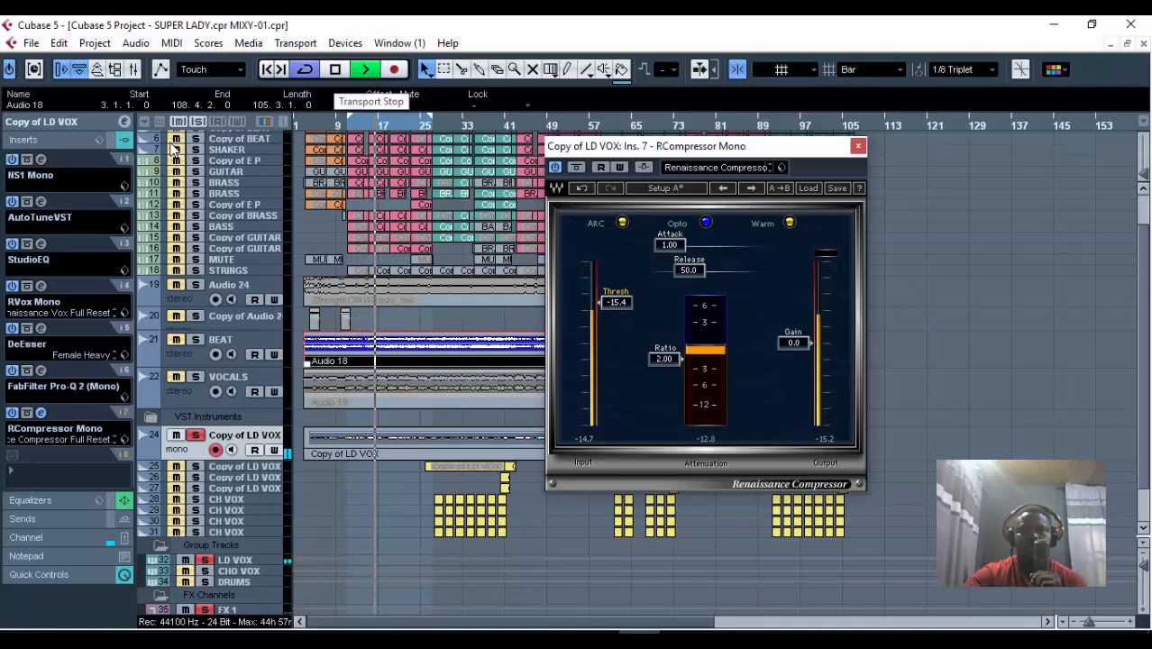
key(space)
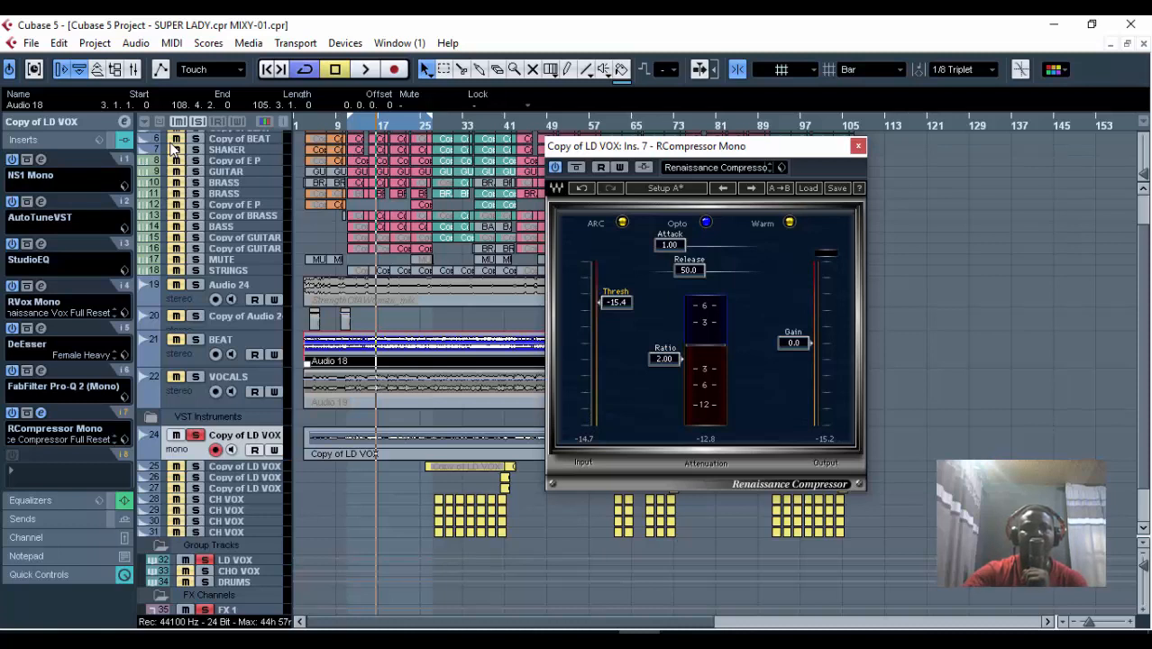
Solo the BEAT track along with the lead vocal and play both from the start of the loop range.
key(KP_1)
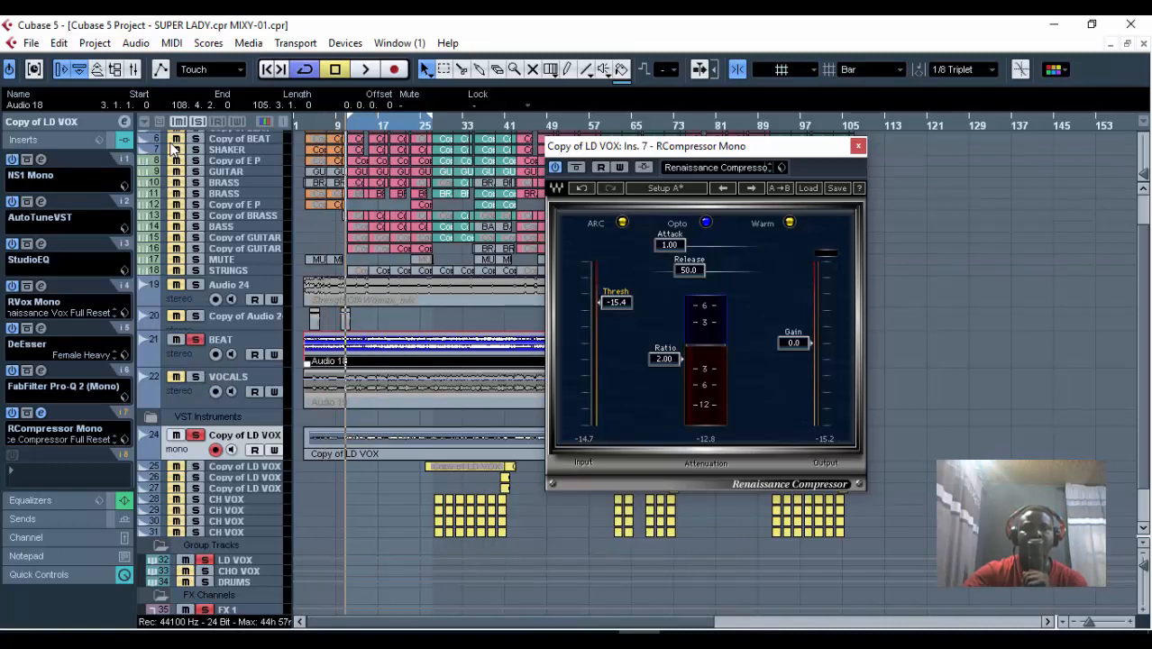
click(365, 69)
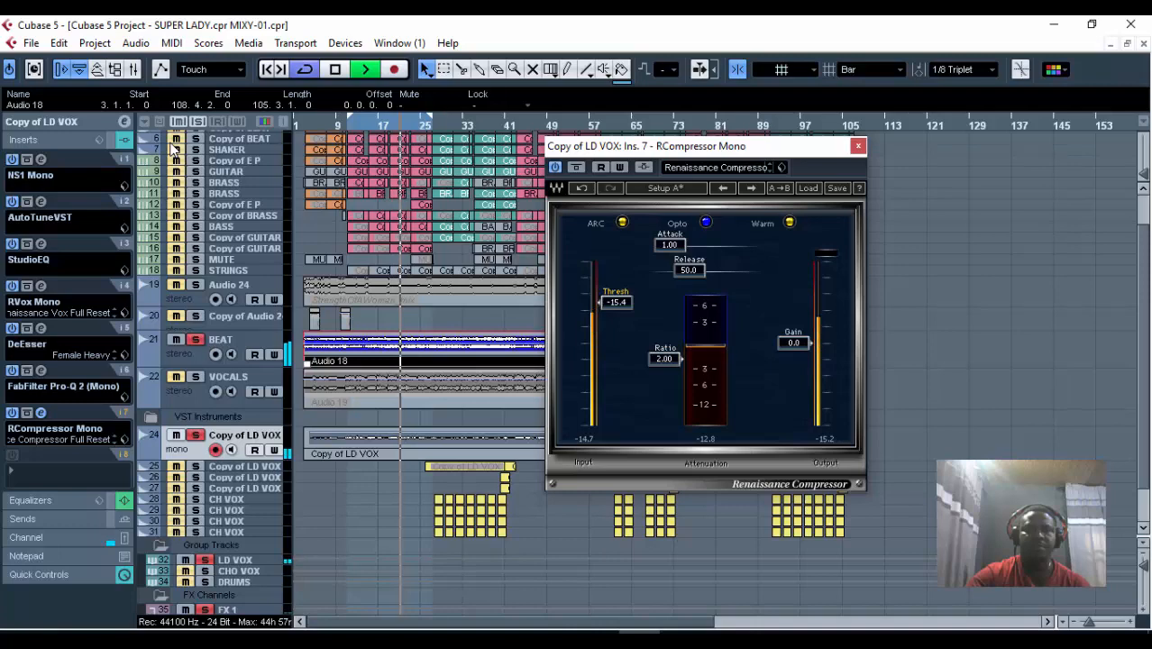
Open the lead vocal's RVox insert during playback, stop the song, and arrange the RVox and RCompressor windows side by side for comparison.
click(40, 286)
drag(780, 117, 297, 143)
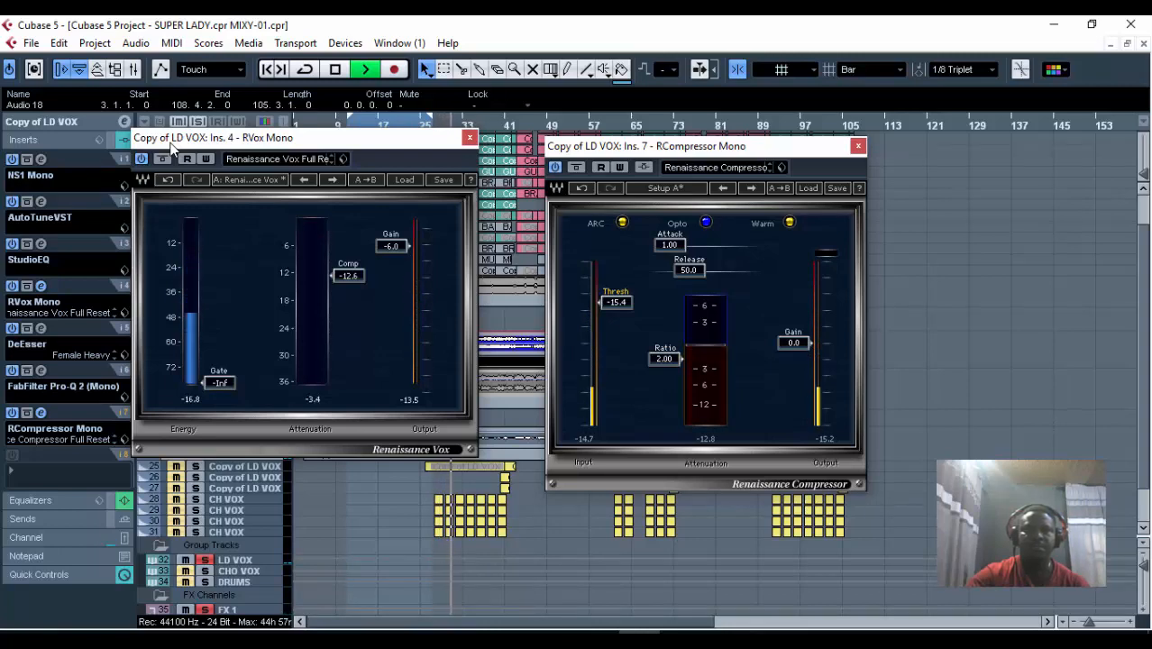
drag(172, 147, 186, 176)
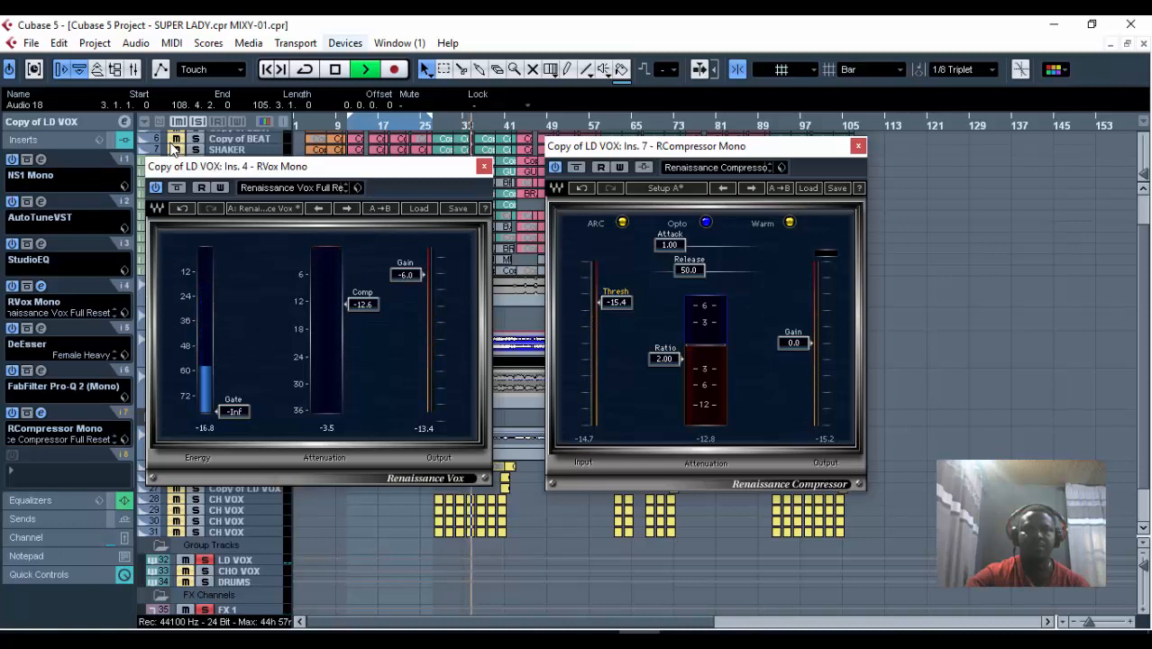
key(space)
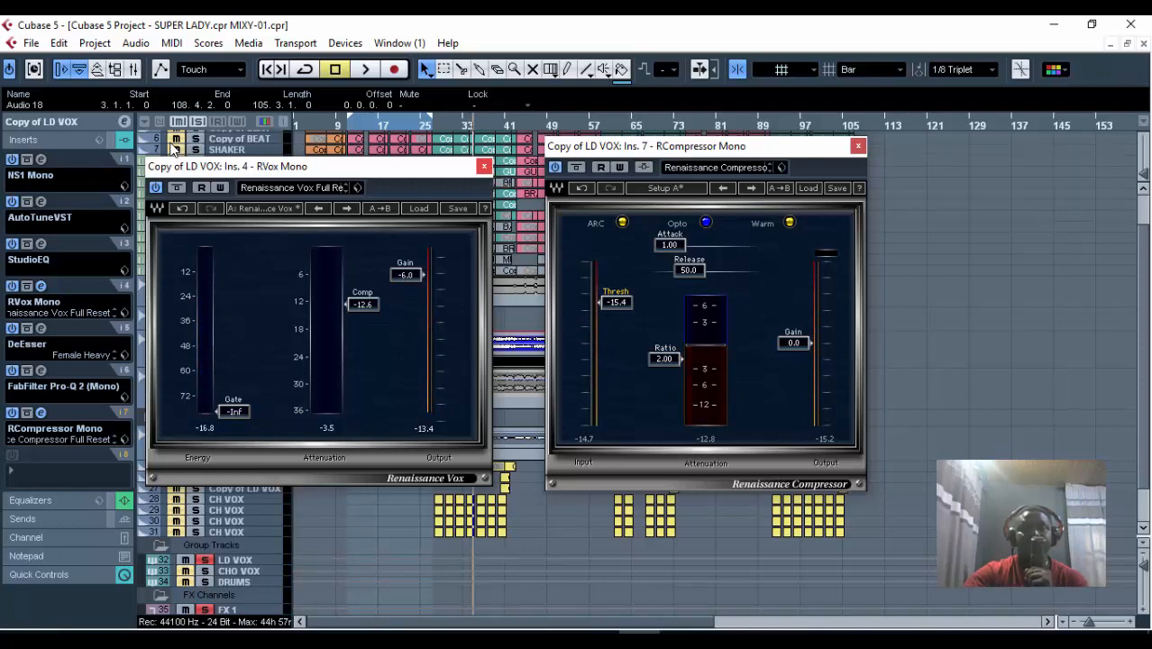
drag(631, 145, 748, 164)
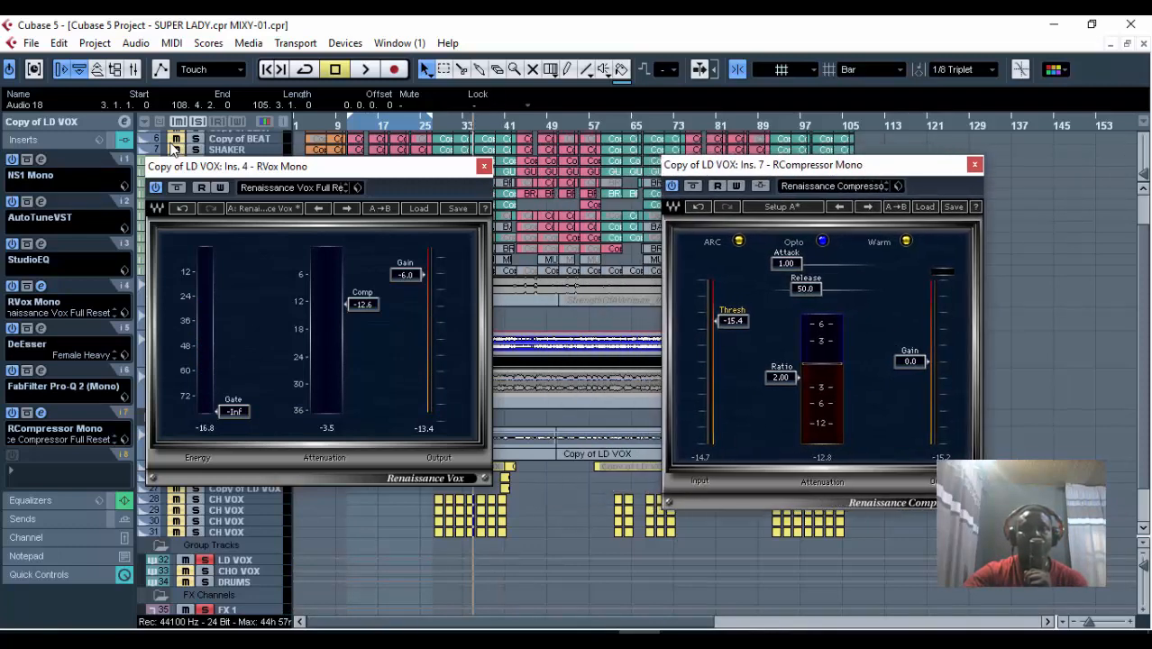
drag(180, 166, 317, 164)
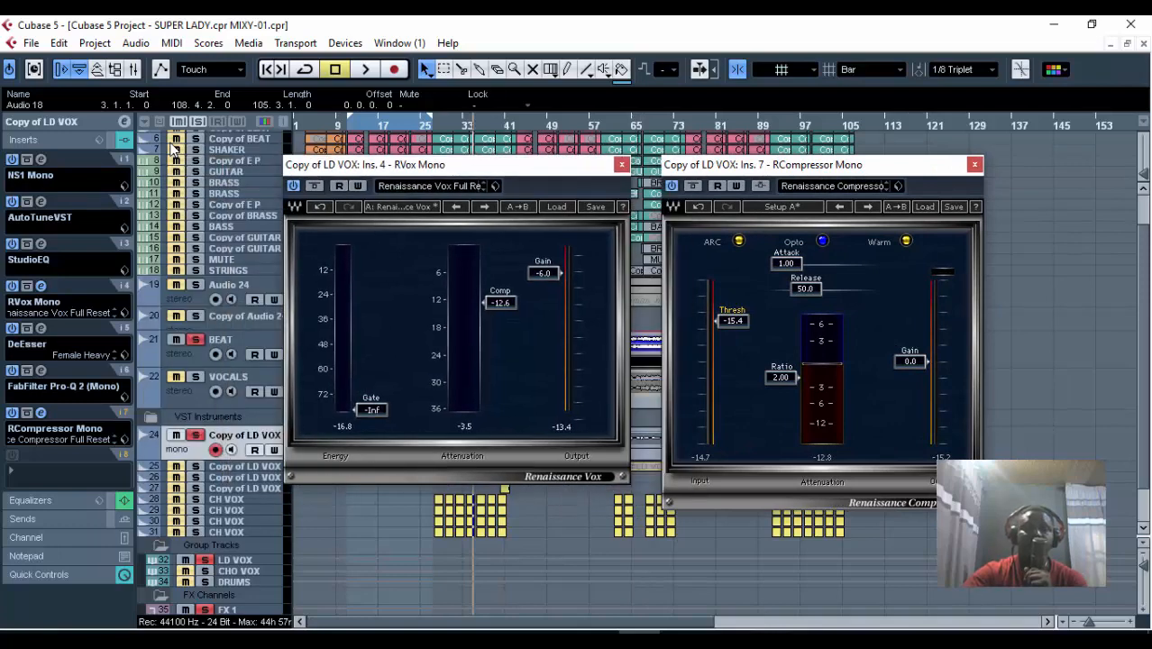